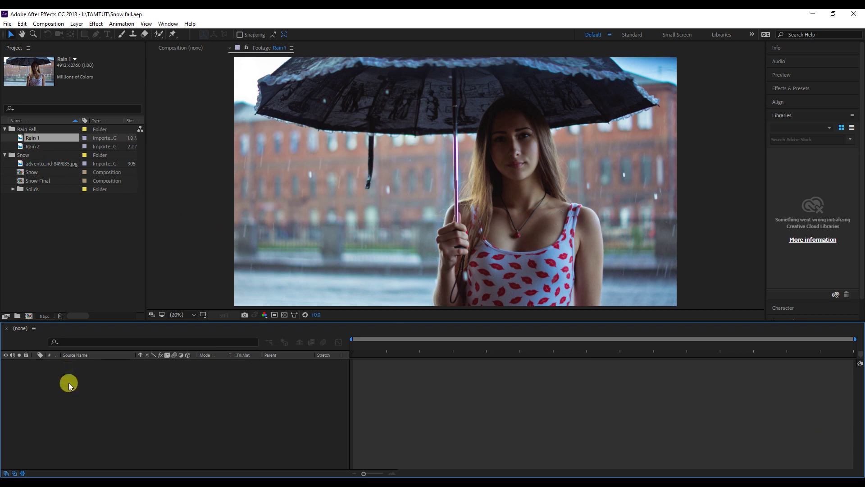
- Create a new 1920×1080, 25 fps composition named Rainfall using the HDTV 1080 25 preset
{"action": "left_click", "coordinate": [42, 25]}
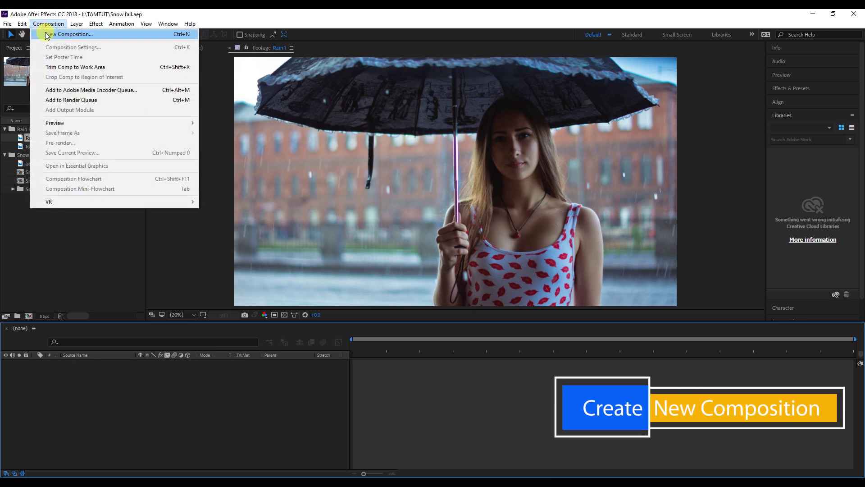
{"action": "left_click", "coordinate": [54, 34]}
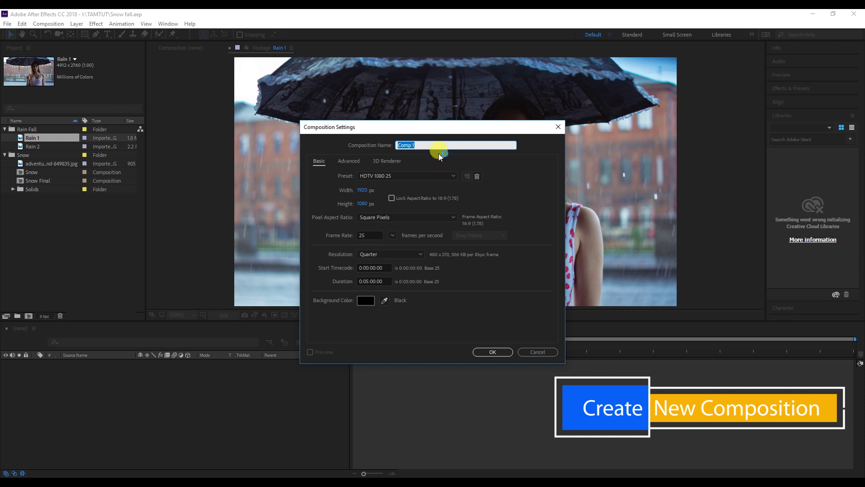
{"action": "type", "text": "Rainfall"}
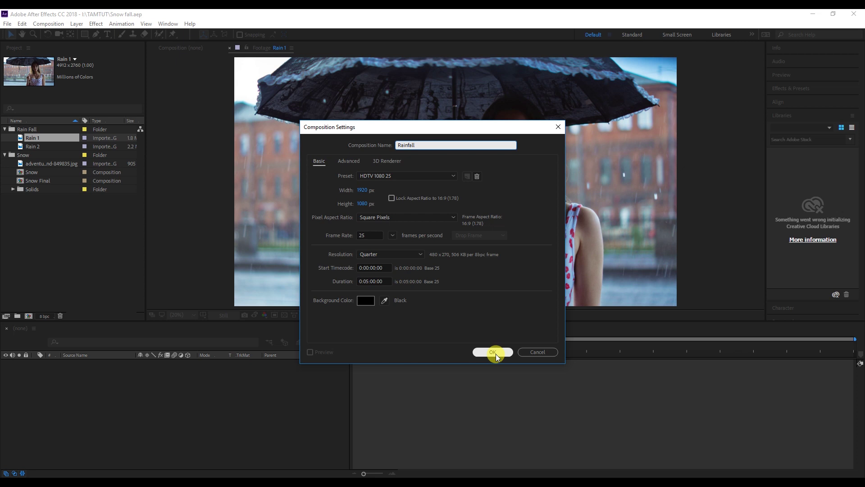
{"action": "left_click", "coordinate": [495, 353]}
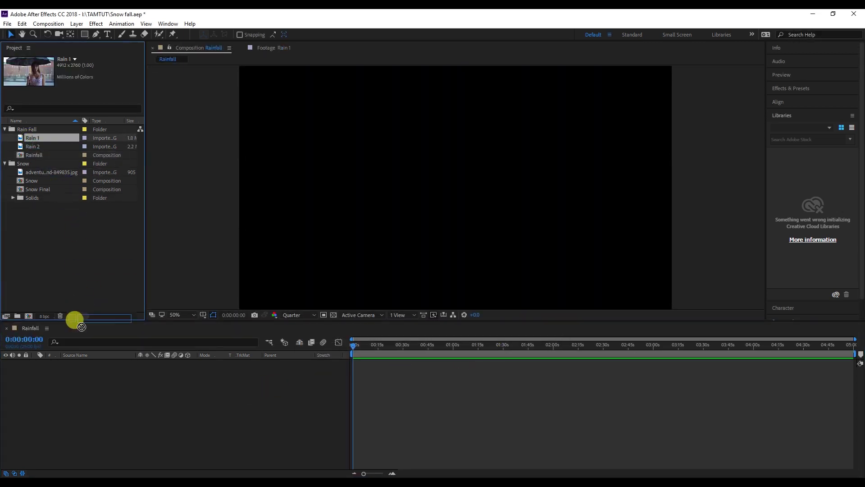
- Add the Rain 1 photo to the Rainfall timeline and zoom the viewer out to 12.5%
{"action": "left_click_drag", "start_coordinate": [30, 141], "coordinate": [85, 368]}
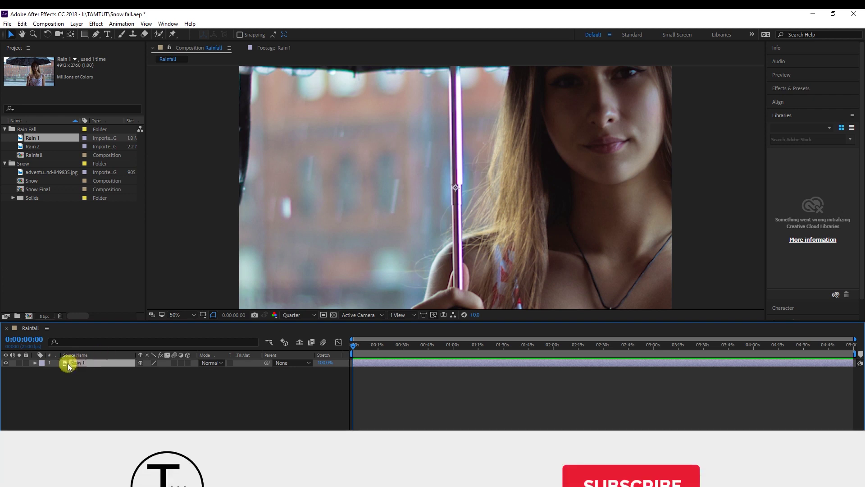
{"action": "key", "text": "comma"}
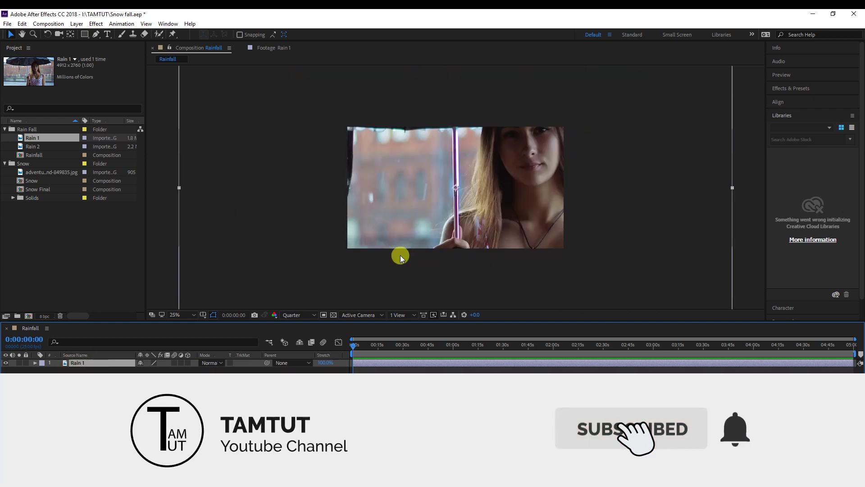
{"action": "key", "text": "comma"}
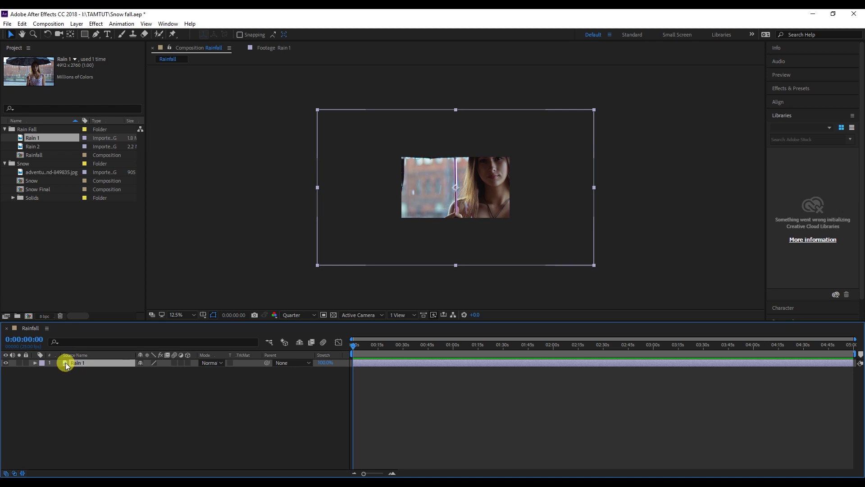
- Scale the Rain 1 layer to 40%
{"action": "key", "text": "s"}
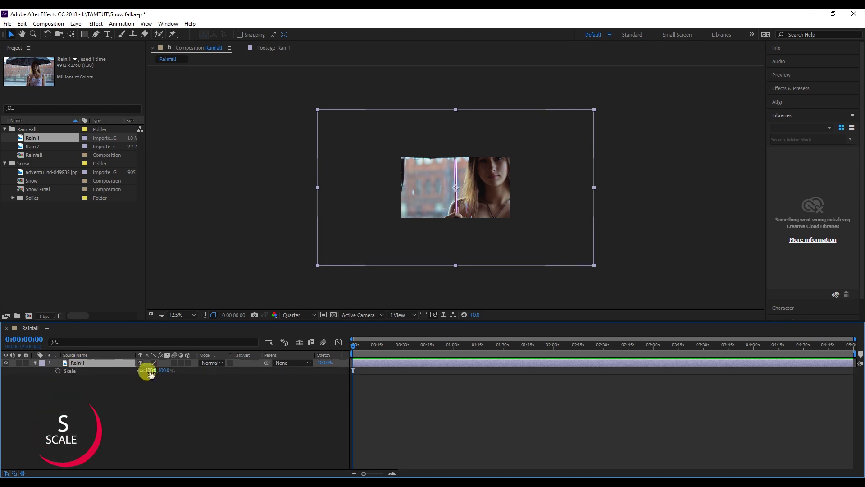
{"action": "type", "text": "35"}
{"action": "key", "text": "Return"}
{"action": "left_click", "coordinate": [150, 370]}
{"action": "left_click", "coordinate": [148, 370]}
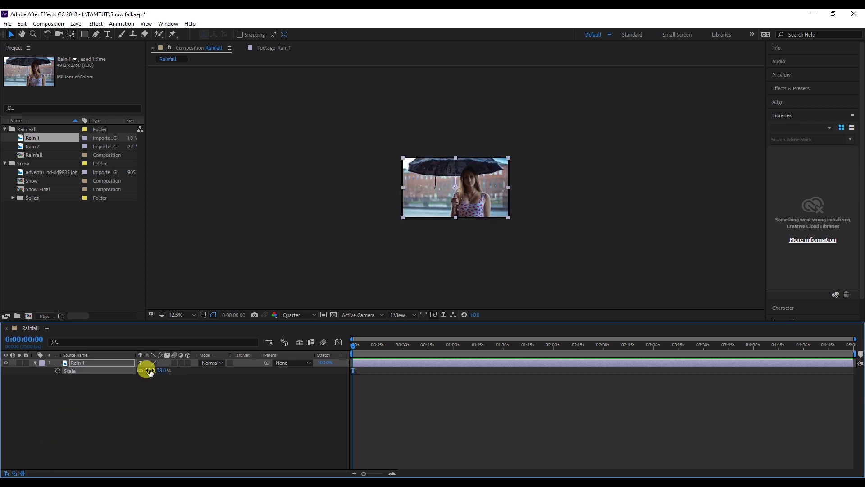
{"action": "left_click", "coordinate": [149, 370]}
{"action": "type", "text": "0"}
{"action": "left_click", "coordinate": [149, 370]}
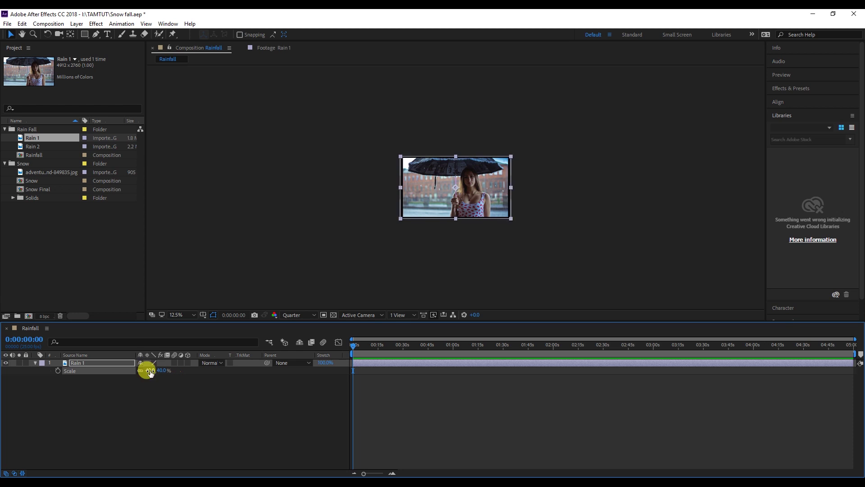
- Fit the whole composition in the viewer and bring up the Rain 1 layer's context menu
{"action": "left_click", "coordinate": [158, 417]}
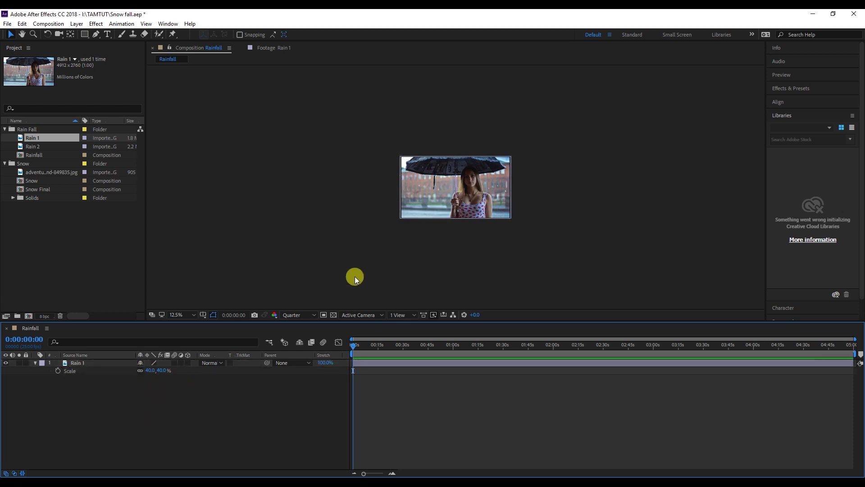
{"action": "key", "text": "period"}
{"action": "left_click", "coordinate": [189, 314]}
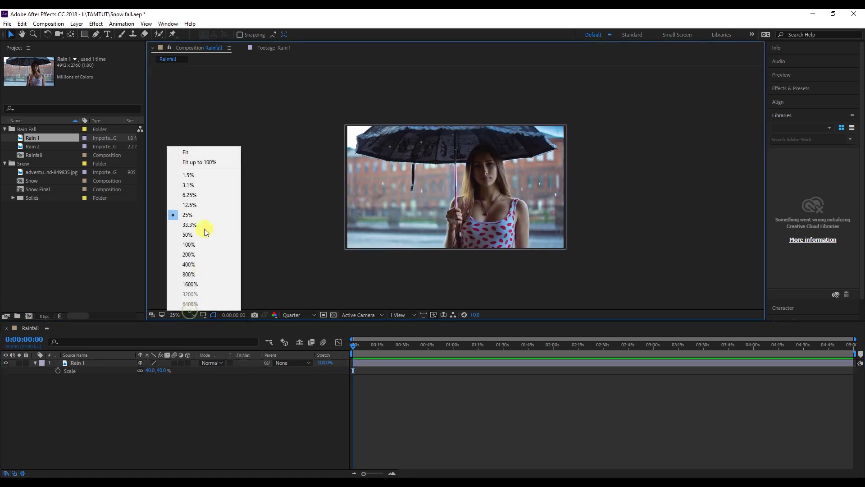
{"action": "left_click", "coordinate": [201, 153]}
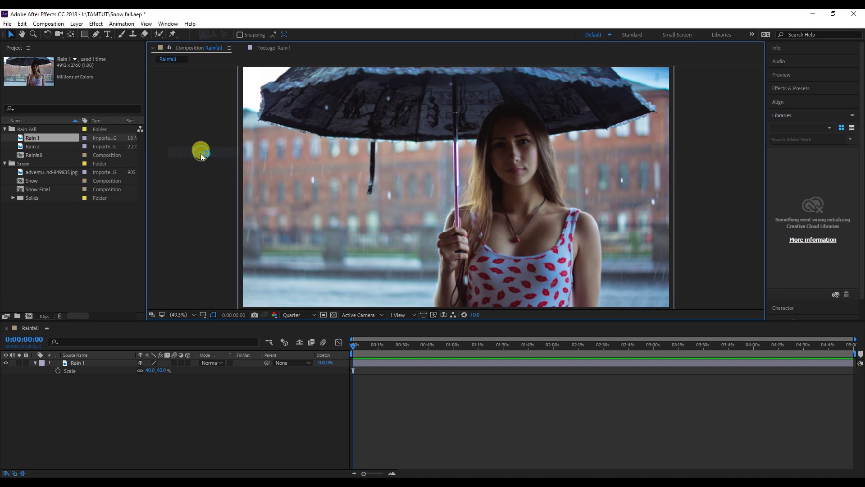
{"action": "left_click", "coordinate": [74, 362]}
{"action": "right_click", "coordinate": [74, 363]}
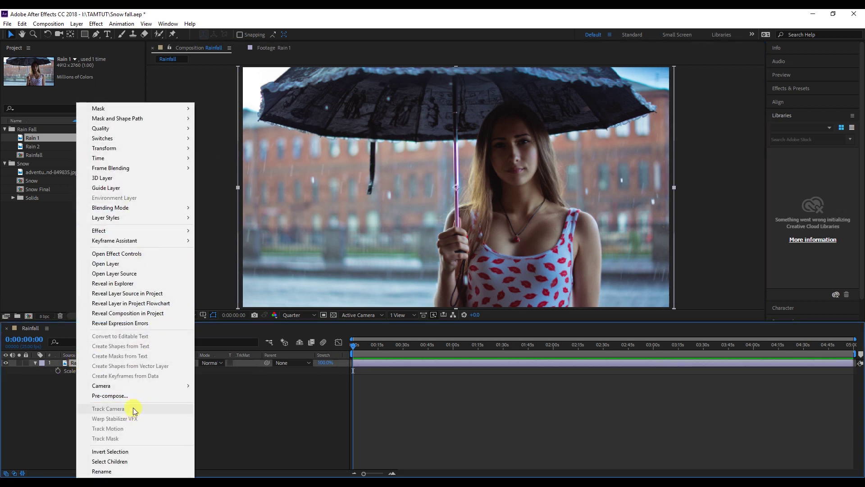
- Pre-compose the Rain 1 layer into a nested composition named Rainfall
{"action": "left_click", "coordinate": [128, 395]}
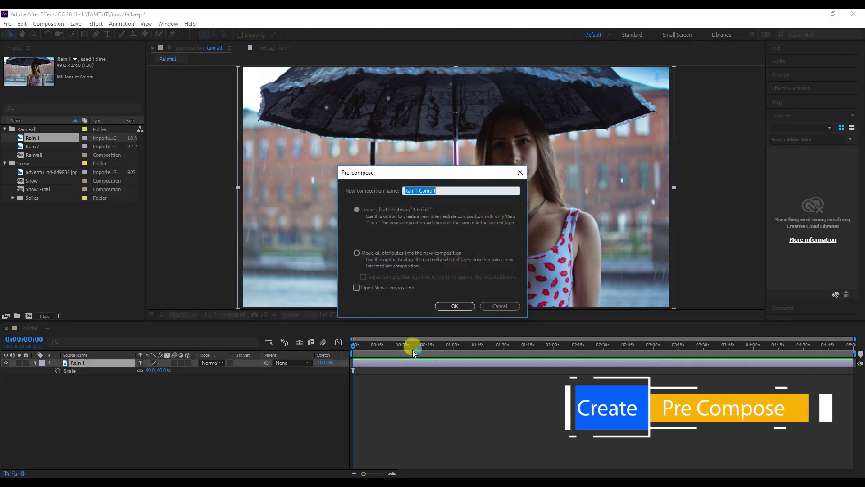
{"action": "type", "text": "Rainfall"}
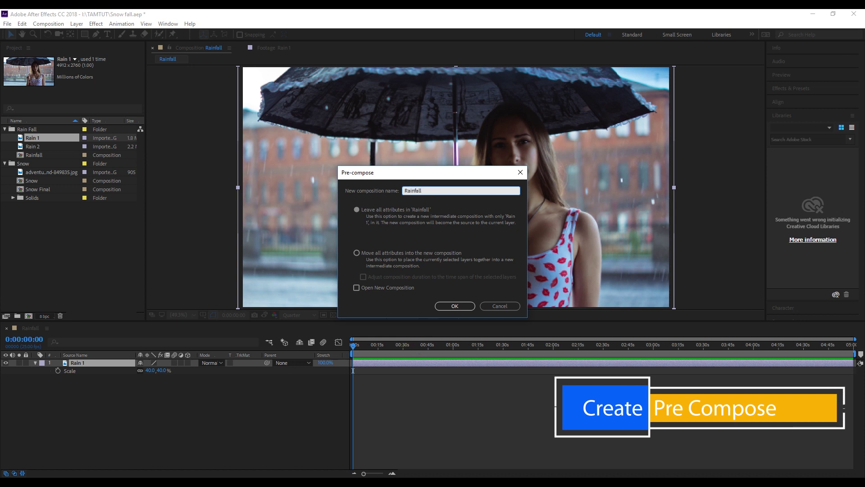
{"action": "key", "text": "Return"}
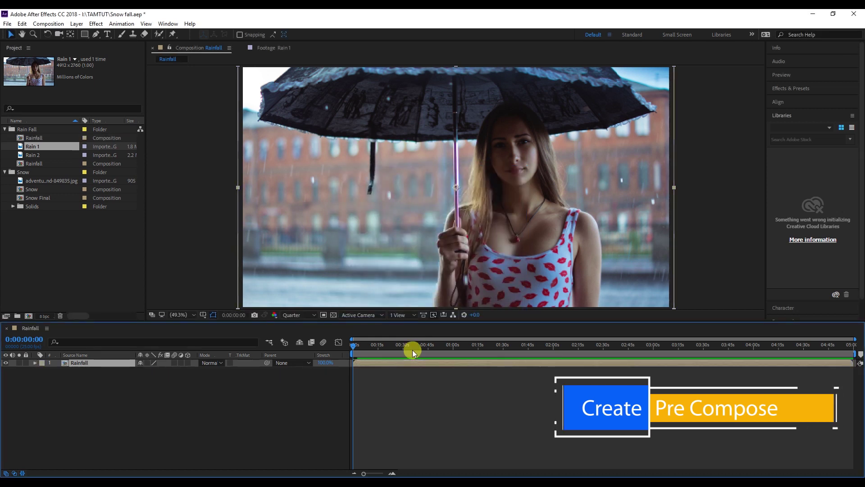
- Add a new adjustment layer to the composition
{"action": "right_click", "coordinate": [74, 380]}
{"action": "mouse_move", "coordinate": [158, 282]}
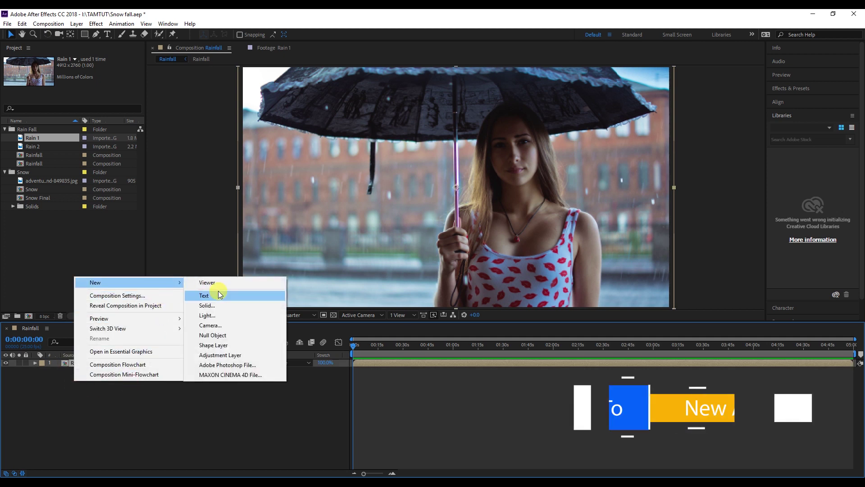
{"action": "left_click", "coordinate": [233, 355]}
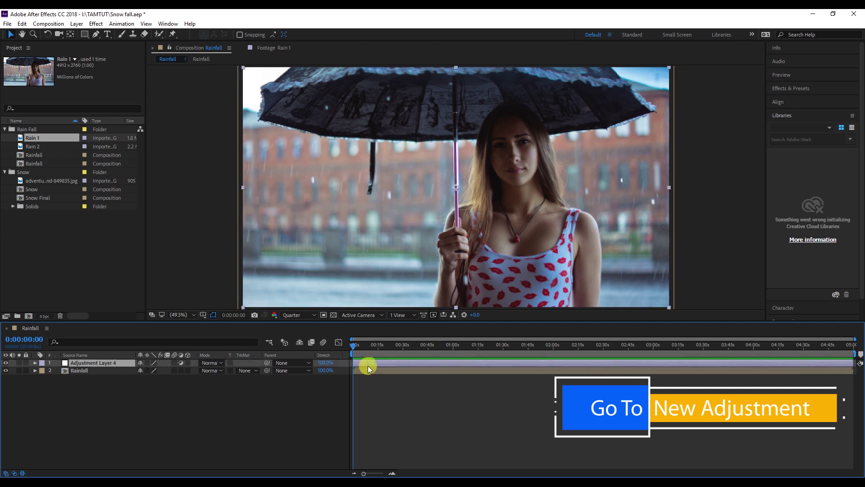
- Apply the CC Rainfall effect to Adjustment Layer 4
{"action": "left_click", "coordinate": [96, 24]}
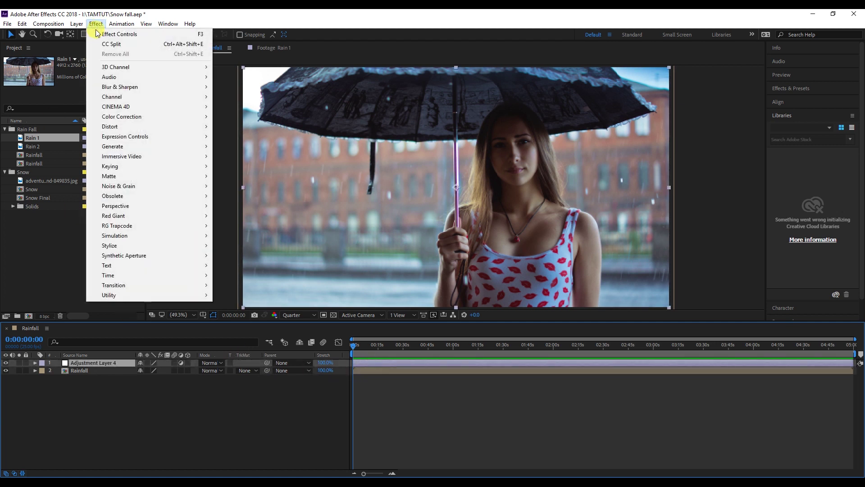
{"action": "mouse_move", "coordinate": [166, 236]}
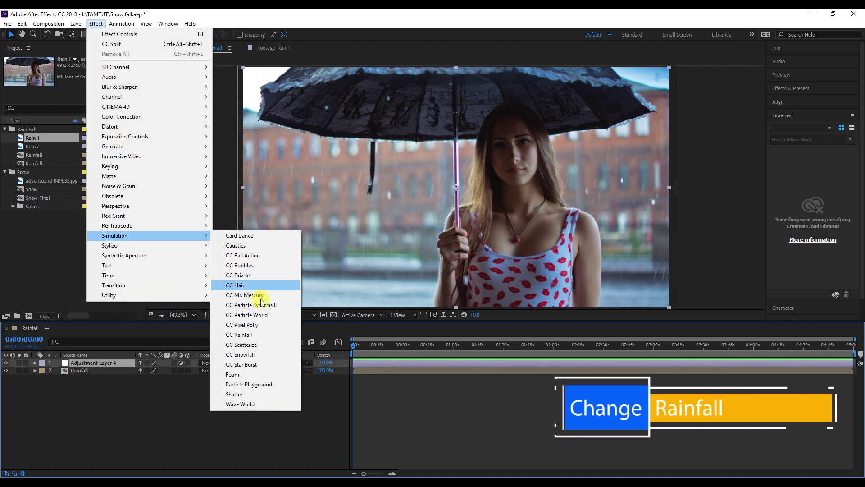
{"action": "left_click", "coordinate": [259, 339]}
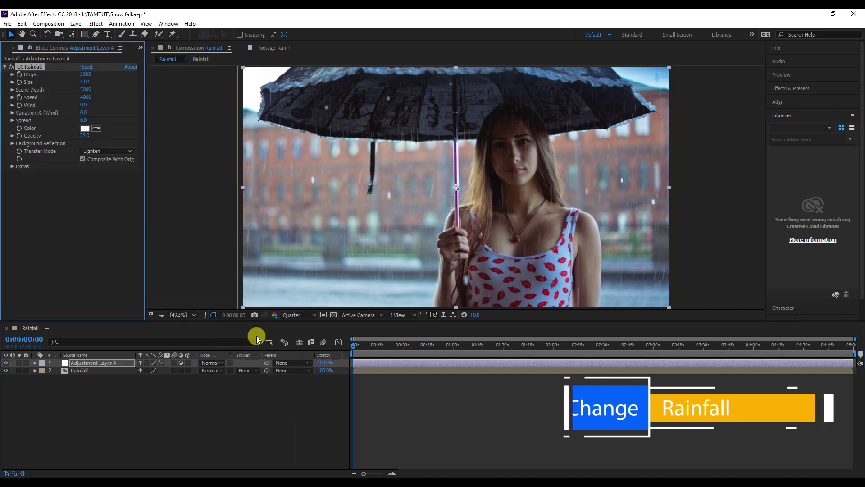
- Scrub the timeline to preview the rain, then show CC Rainfall's settings in Effect Controls
{"action": "left_click", "coordinate": [356, 351]}
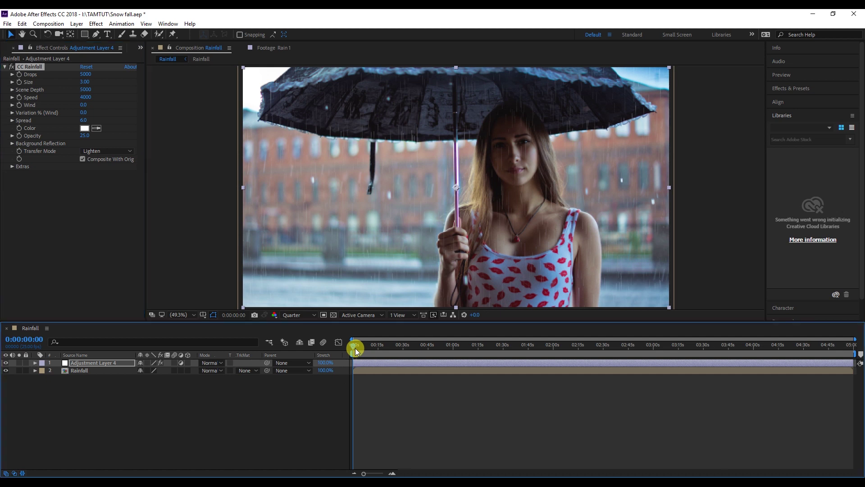
{"action": "left_click", "coordinate": [35, 363]}
{"action": "left_click", "coordinate": [35, 363]}
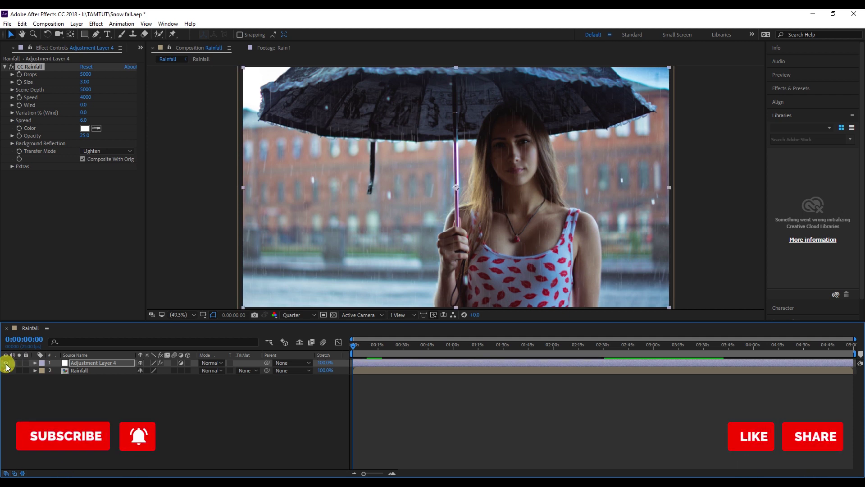
{"action": "left_click", "coordinate": [341, 371]}
{"action": "left_click_drag", "start_coordinate": [353, 356], "coordinate": [359, 356]}
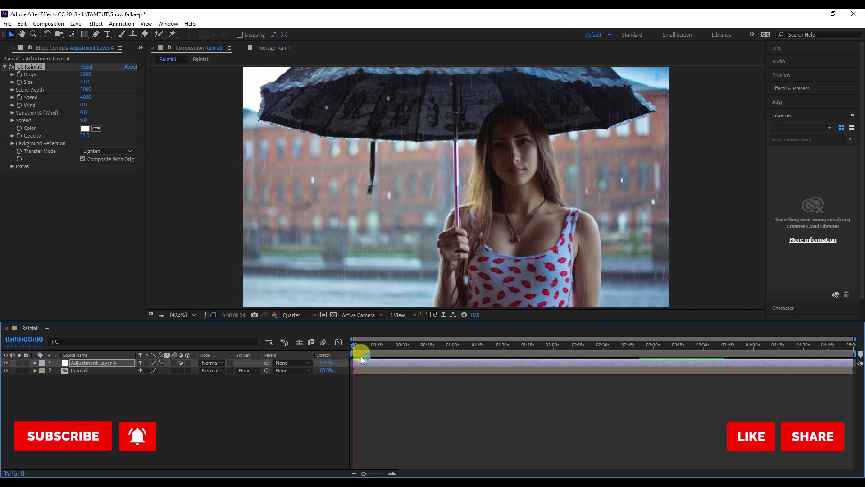
{"action": "left_click", "coordinate": [352, 345]}
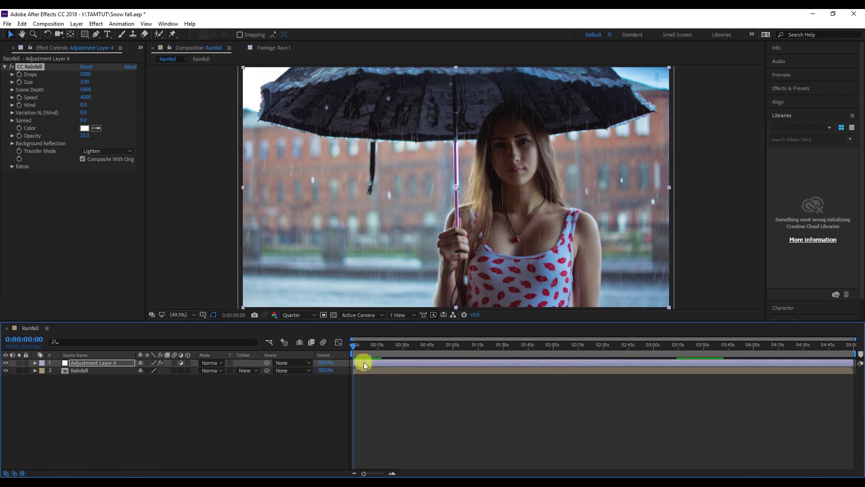
{"action": "left_click", "coordinate": [363, 363]}
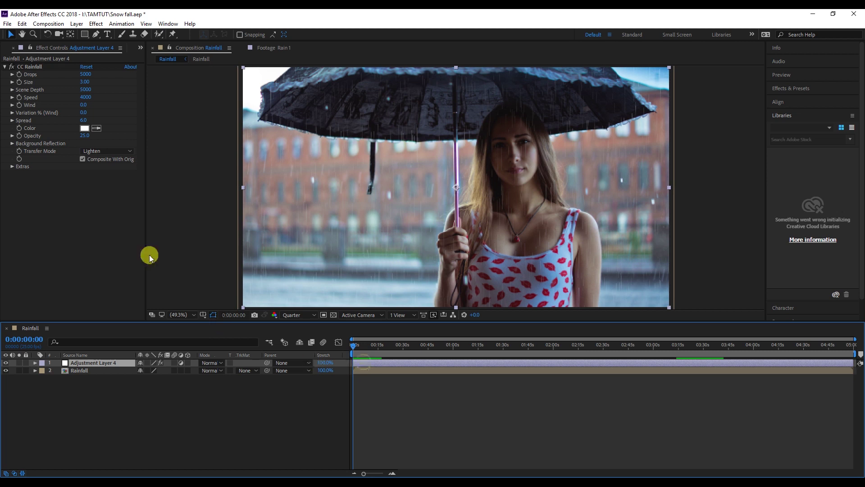
{"action": "left_click", "coordinate": [141, 48]}
{"action": "left_click", "coordinate": [151, 58]}
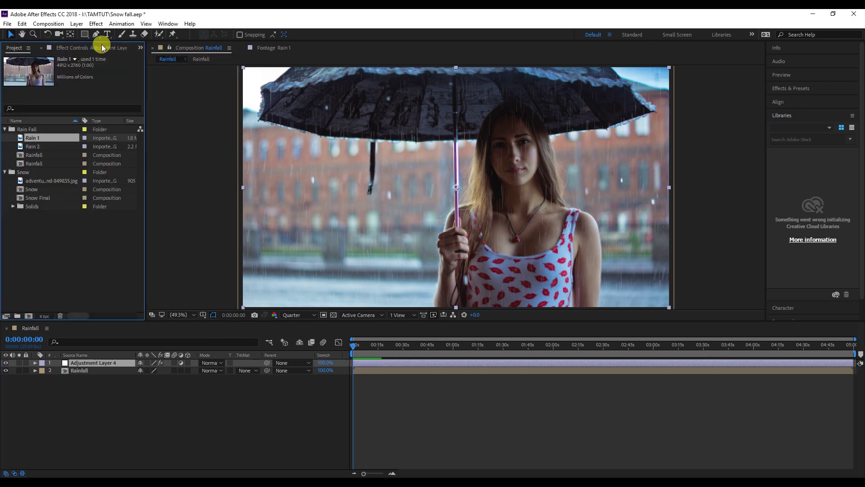
{"action": "left_click", "coordinate": [67, 49]}
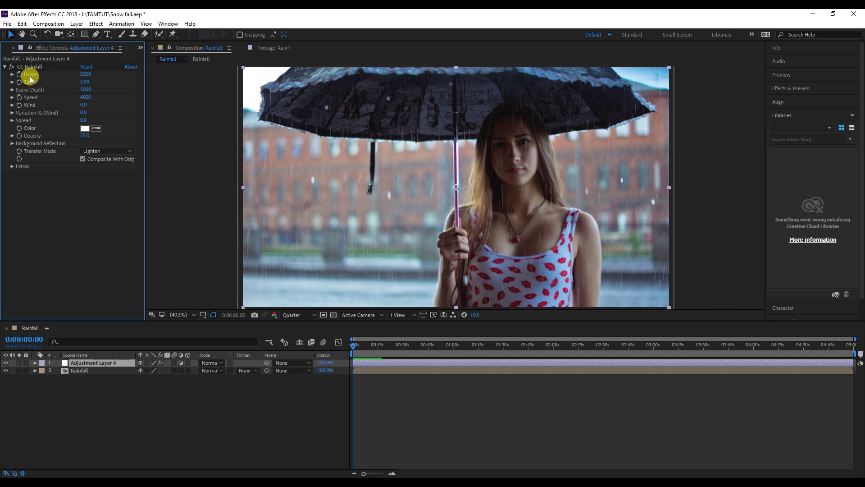
- Set raindrop size to 4.84, adjust scene depth, preview, and set rain speed to 2920
{"action": "left_click", "coordinate": [90, 82]}
{"action": "left_click_drag", "start_coordinate": [93, 82], "coordinate": [82, 83]}
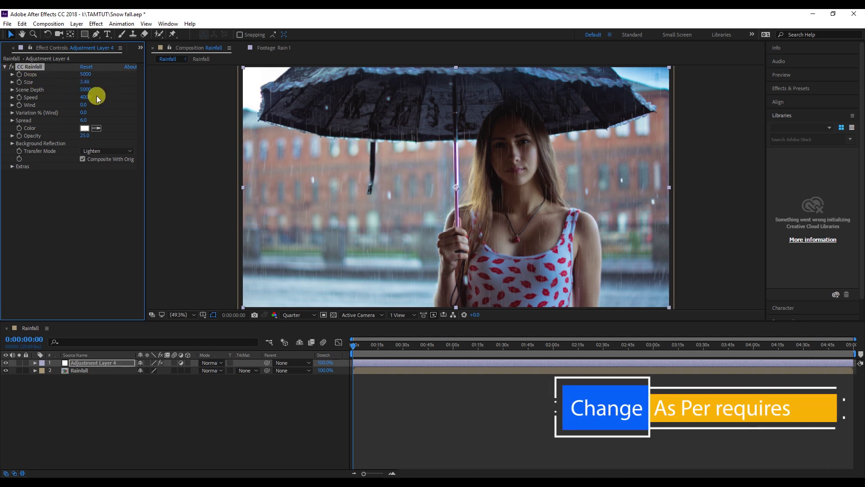
{"action": "mouse_move", "coordinate": [83, 89]}
{"action": "left_mouse_down"}
{"action": "mouse_move", "coordinate": [27, 100]}
{"action": "mouse_move", "coordinate": [5, 116]}
{"action": "left_mouse_up"}
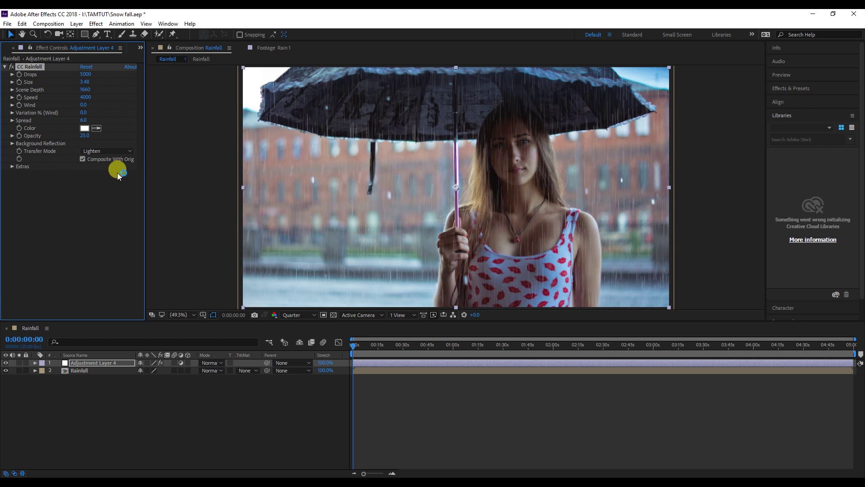
{"action": "key", "text": "space"}
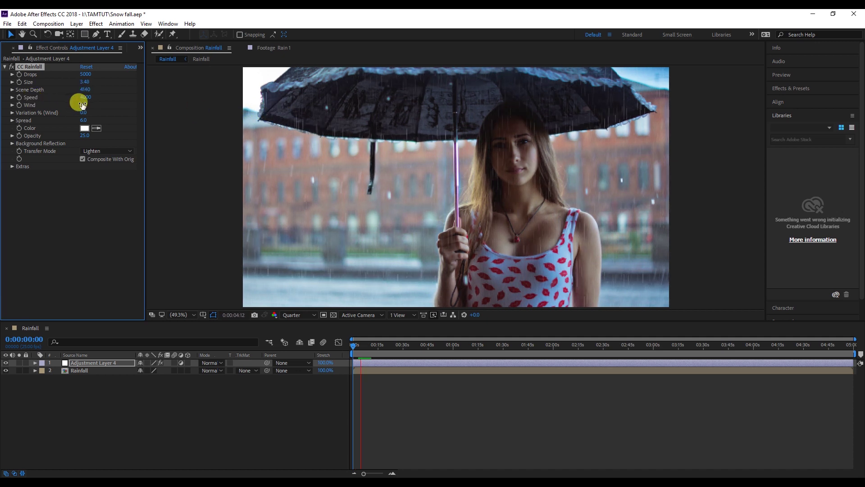
{"action": "mouse_move", "coordinate": [86, 96]}
{"action": "left_mouse_down"}
{"action": "mouse_move", "coordinate": [64, 106]}
{"action": "mouse_move", "coordinate": [49, 99]}
{"action": "left_mouse_up"}
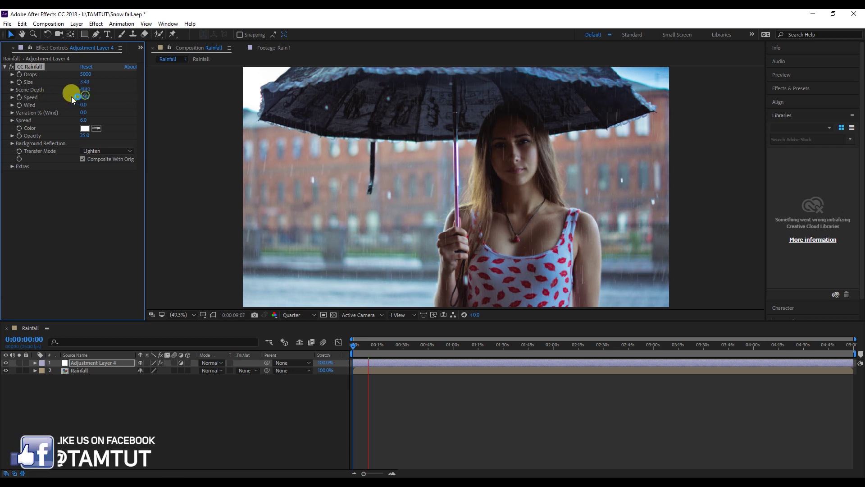
{"action": "left_click_drag", "start_coordinate": [49, 99], "coordinate": [104, 103]}
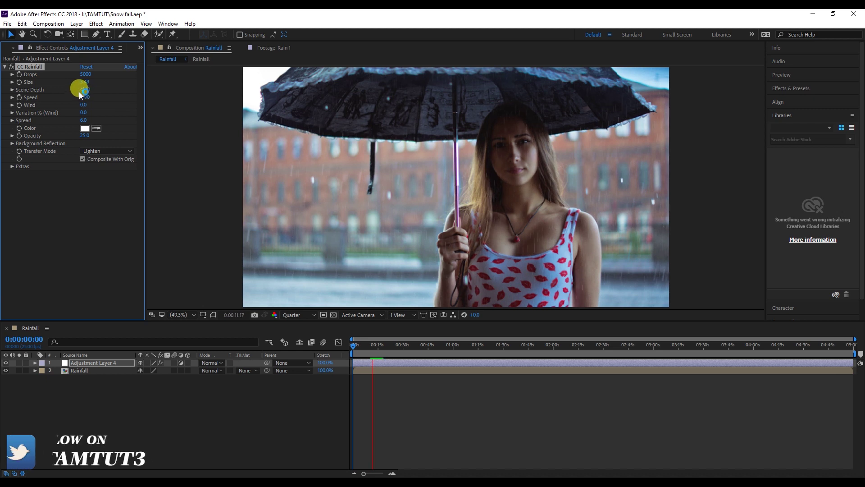
{"action": "left_click_drag", "start_coordinate": [100, 98], "coordinate": [109, 99]}
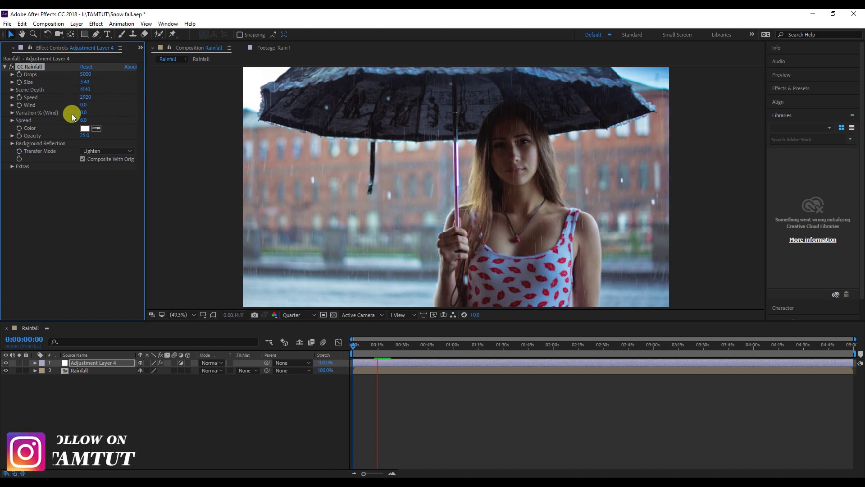
- Give the rain a negative wind so it slants, and raise scene depth to 2660
{"action": "left_click_drag", "start_coordinate": [92, 104], "coordinate": [119, 107]}
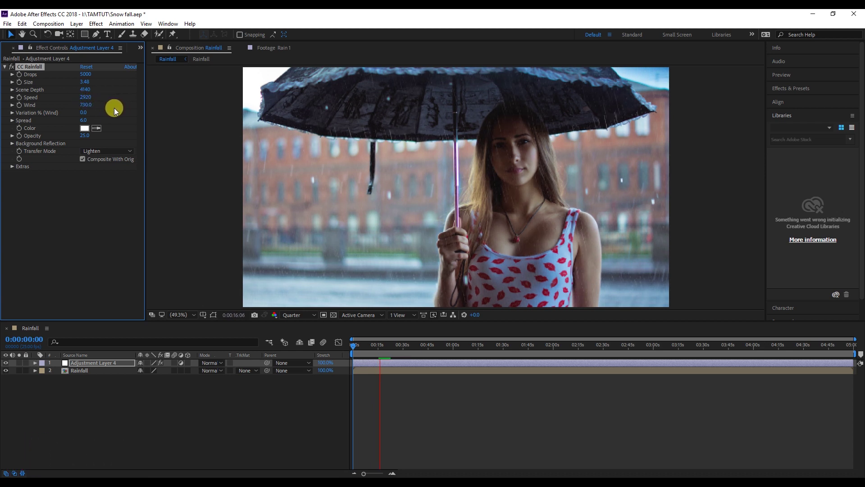
{"action": "left_click_drag", "start_coordinate": [86, 109], "coordinate": [83, 110]}
{"action": "left_click_drag", "start_coordinate": [37, 104], "coordinate": [110, 105]}
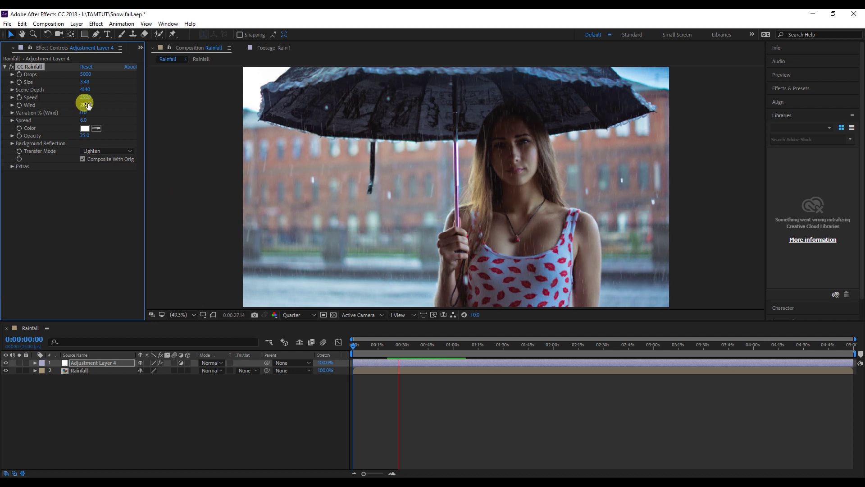
{"action": "left_click_drag", "start_coordinate": [64, 110], "coordinate": [52, 111]}
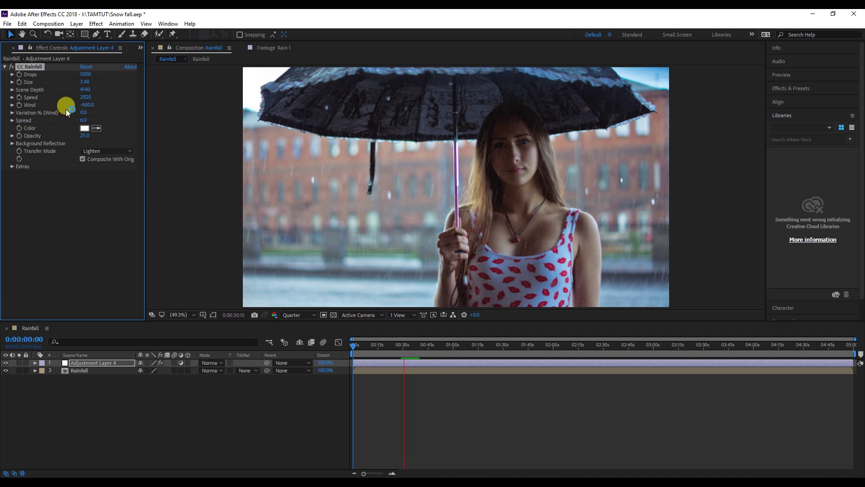
{"action": "left_click", "coordinate": [93, 107]}
{"action": "type", "text": "-440"}
{"action": "key", "text": "Return"}
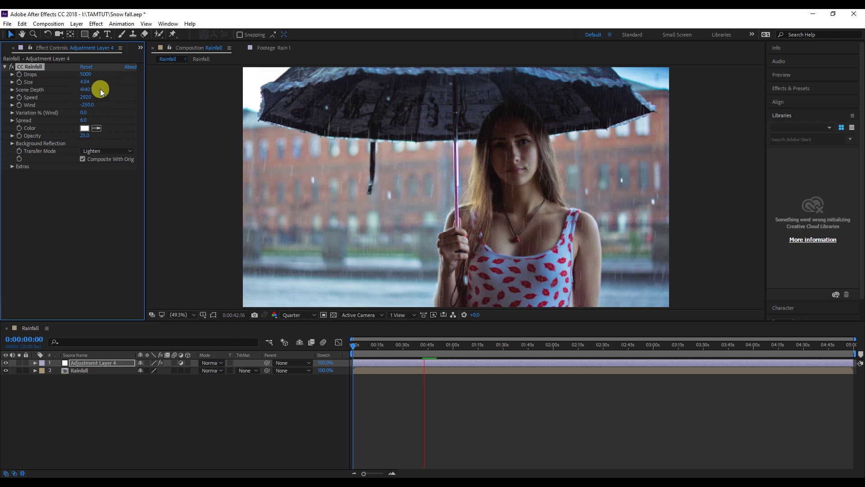
{"action": "mouse_move", "coordinate": [82, 93]}
{"action": "left_mouse_down"}
{"action": "mouse_move", "coordinate": [109, 90]}
{"action": "mouse_move", "coordinate": [93, 91]}
{"action": "left_mouse_up"}
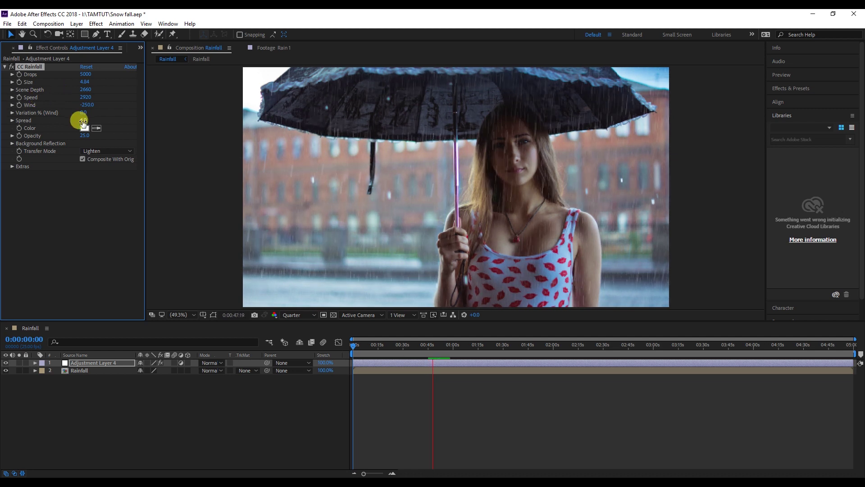
- Set the rain opacity to 23
{"action": "left_click_drag", "start_coordinate": [81, 137], "coordinate": [75, 137]}
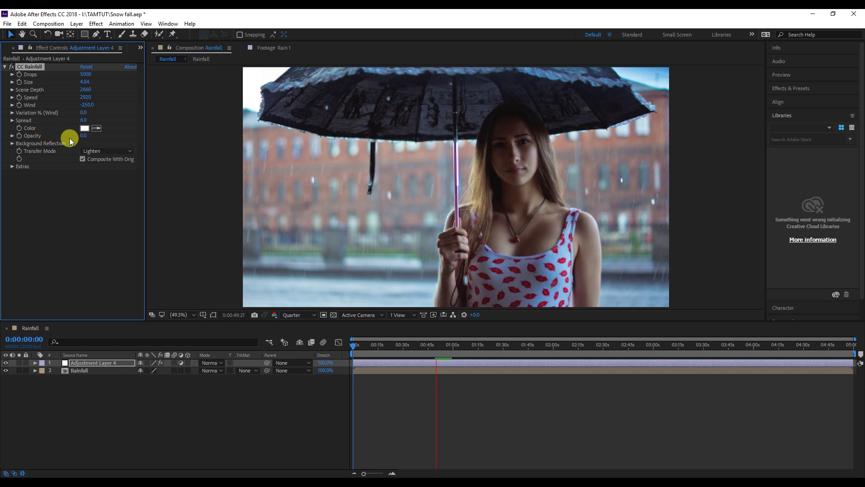
{"action": "left_click", "coordinate": [82, 136]}
{"action": "type", "text": "100"}
{"action": "key", "text": "Return"}
{"action": "left_click_drag", "start_coordinate": [89, 140], "coordinate": [87, 138]}
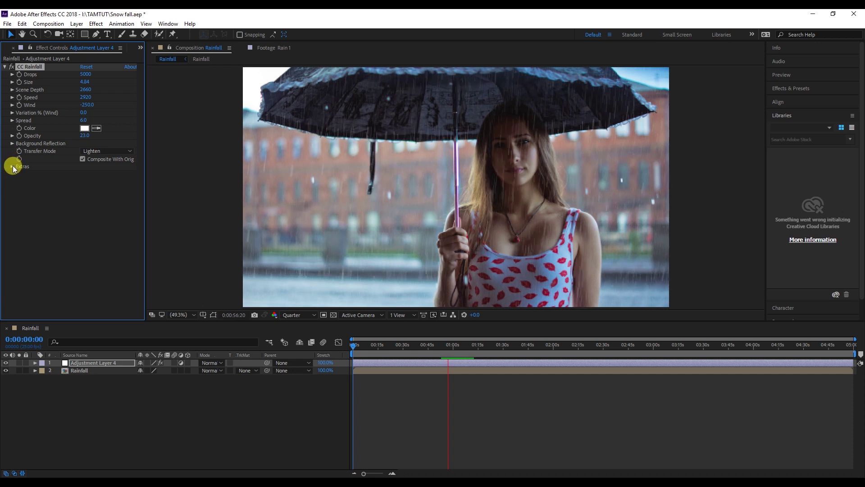
- Under Extras, adjust the rain's Ground Level percentage and set Random Seed to 160
{"action": "left_click", "coordinate": [13, 167]}
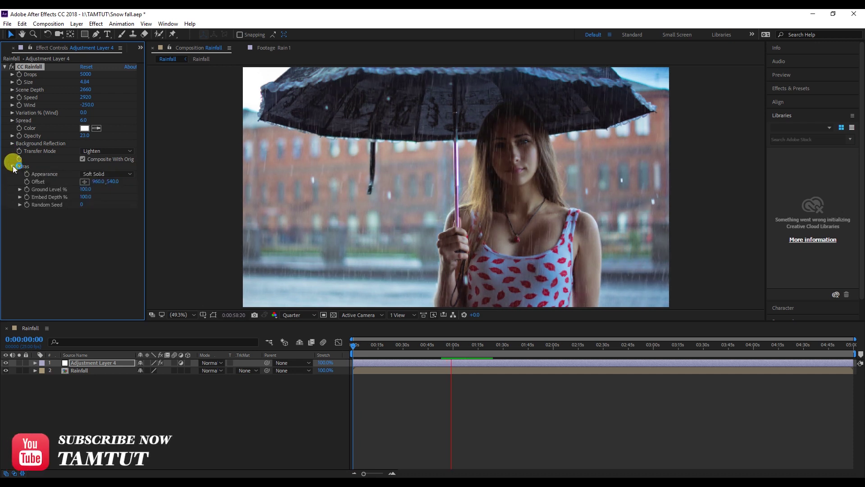
{"action": "left_click", "coordinate": [83, 189]}
{"action": "left_click_drag", "start_coordinate": [79, 190], "coordinate": [50, 187]}
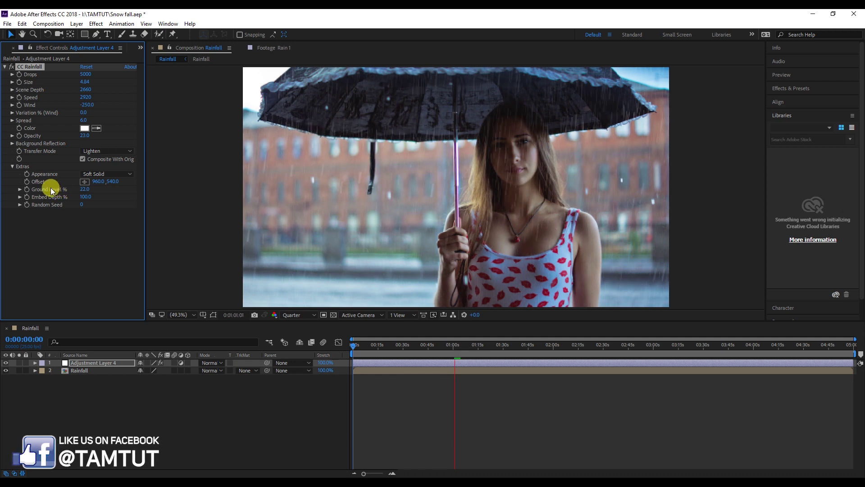
{"action": "left_click_drag", "start_coordinate": [75, 193], "coordinate": [77, 190]}
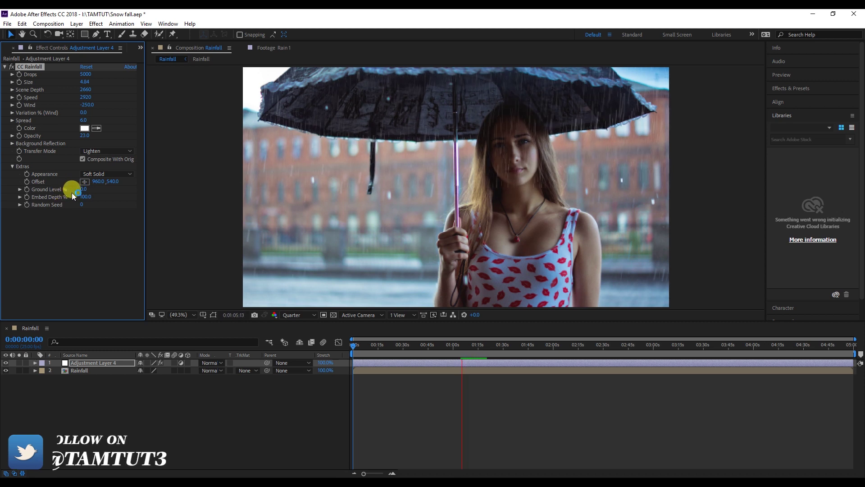
{"action": "mouse_move", "coordinate": [93, 193]}
{"action": "left_mouse_down"}
{"action": "mouse_move", "coordinate": [112, 197]}
{"action": "mouse_move", "coordinate": [102, 196]}
{"action": "left_mouse_up"}
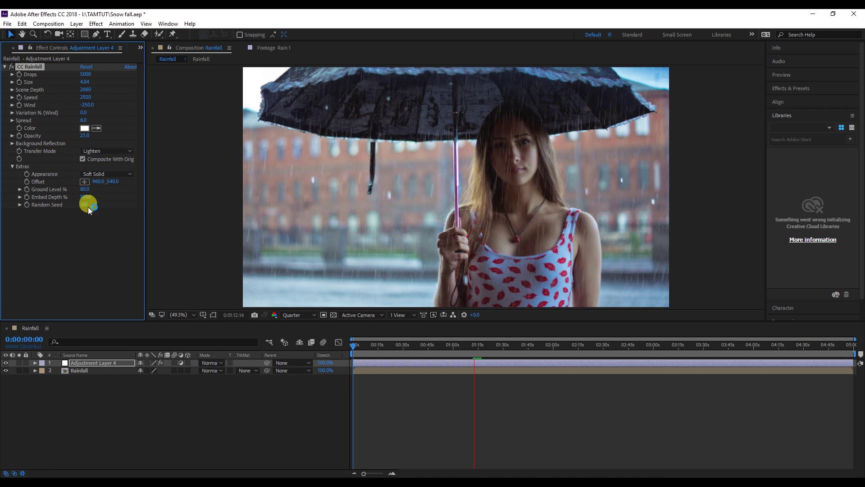
{"action": "left_click_drag", "start_coordinate": [89, 208], "coordinate": [84, 206]}
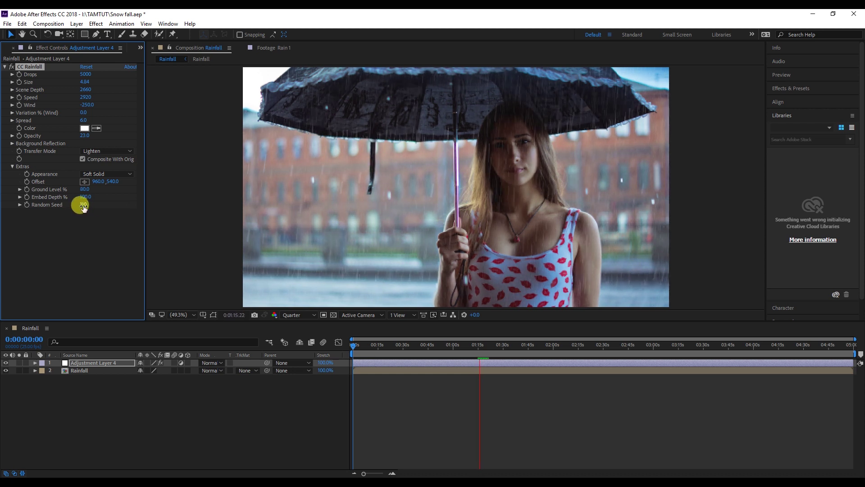
{"action": "left_click_drag", "start_coordinate": [84, 207], "coordinate": [85, 207]}
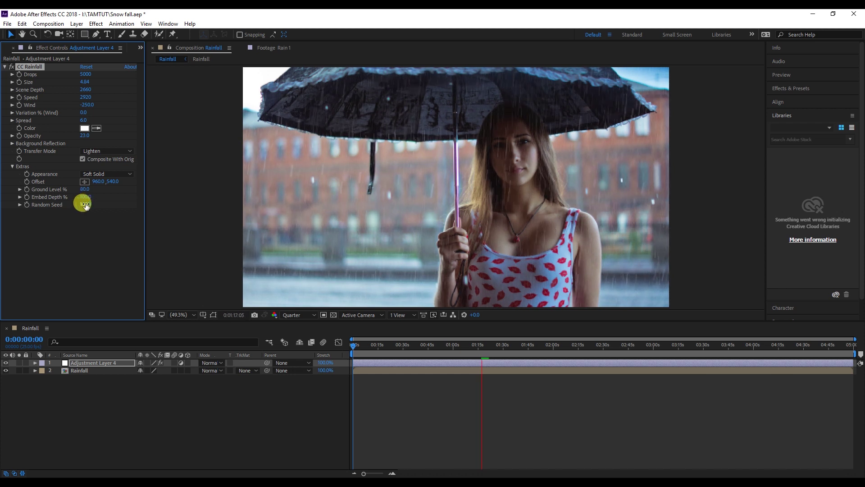
- Try Composite transfer mode, then restore Lighten for the rain and return near the start
{"action": "left_click", "coordinate": [101, 152]}
{"action": "left_click", "coordinate": [106, 160]}
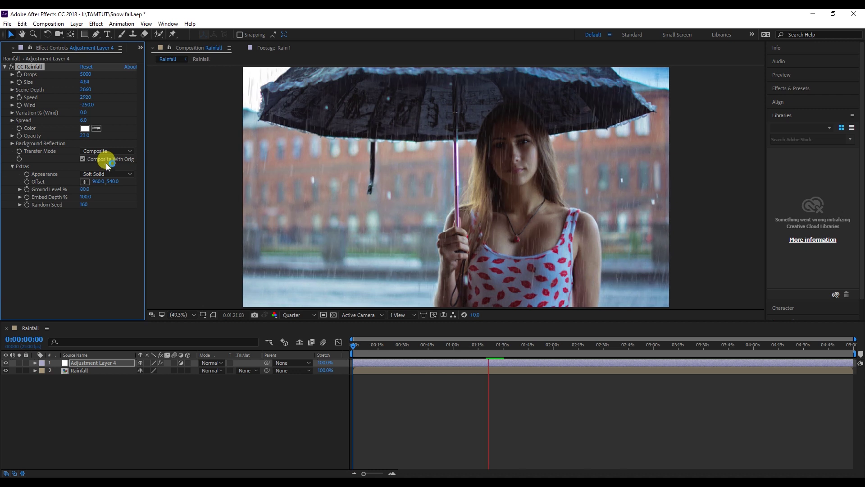
{"action": "left_click", "coordinate": [101, 150]}
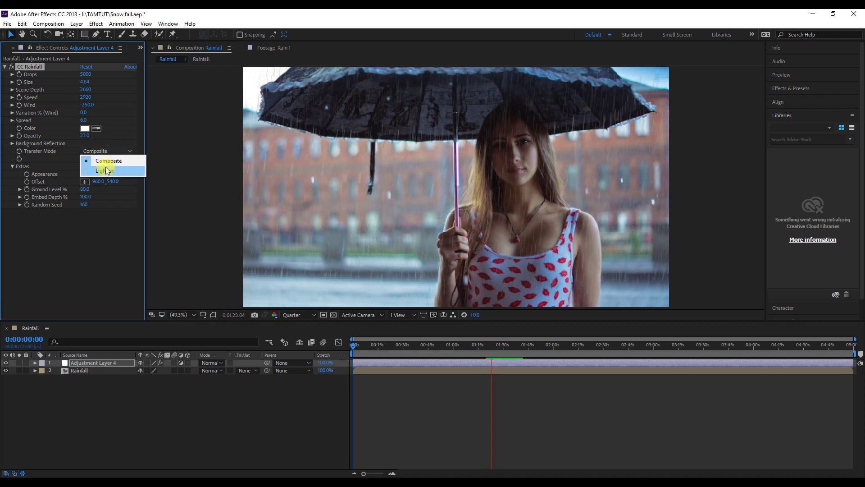
{"action": "left_click", "coordinate": [107, 171]}
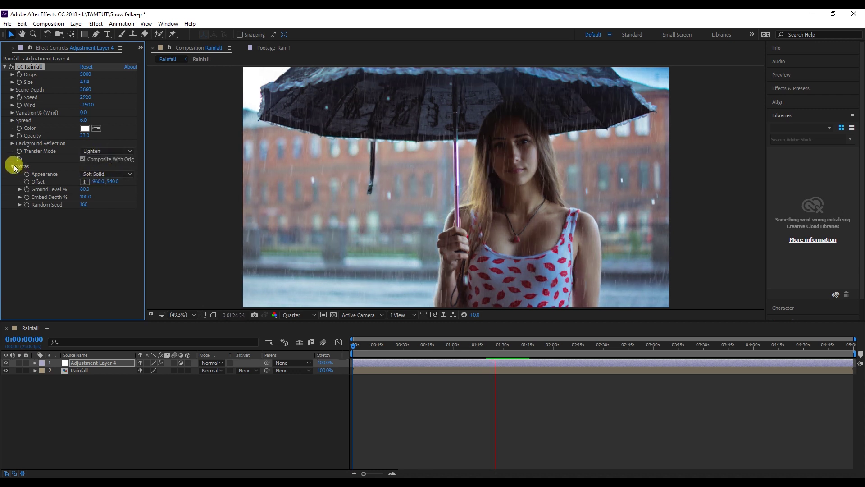
{"action": "left_click", "coordinate": [12, 144]}
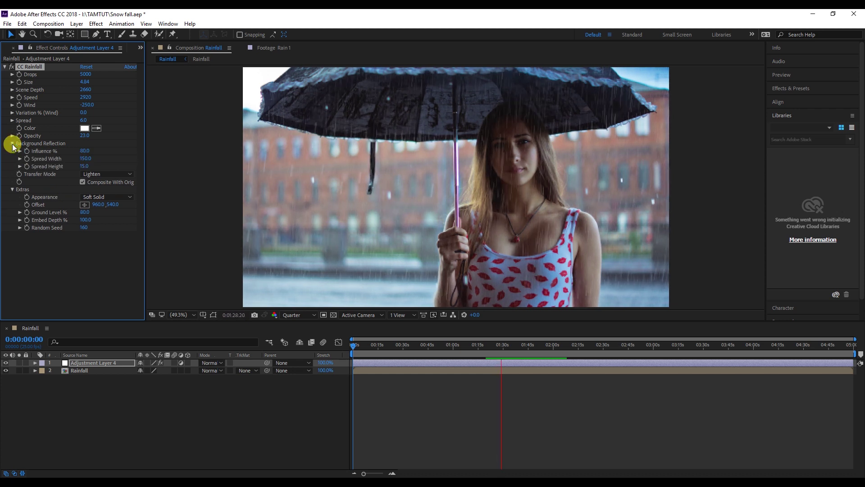
{"action": "left_click", "coordinate": [13, 143]}
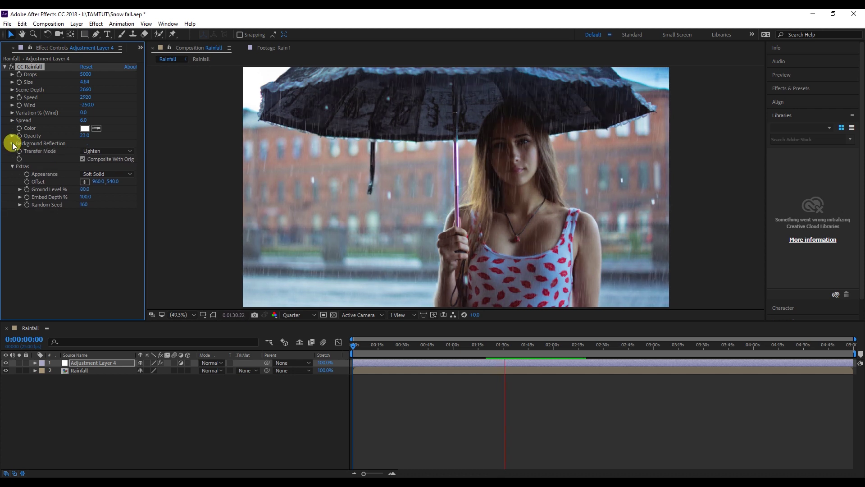
{"action": "left_click", "coordinate": [355, 345]}
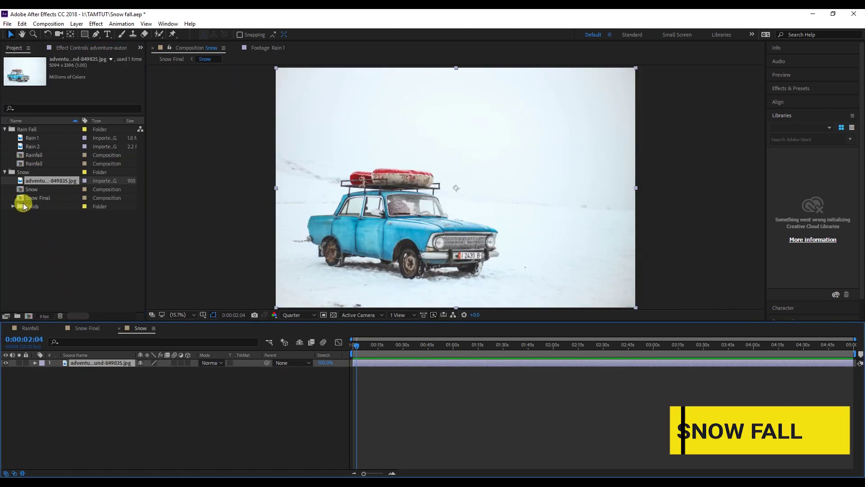
- Open the Snow Final composition and preview the snowfall, scrubbing to about ten seconds
{"action": "double_click", "coordinate": [23, 198]}
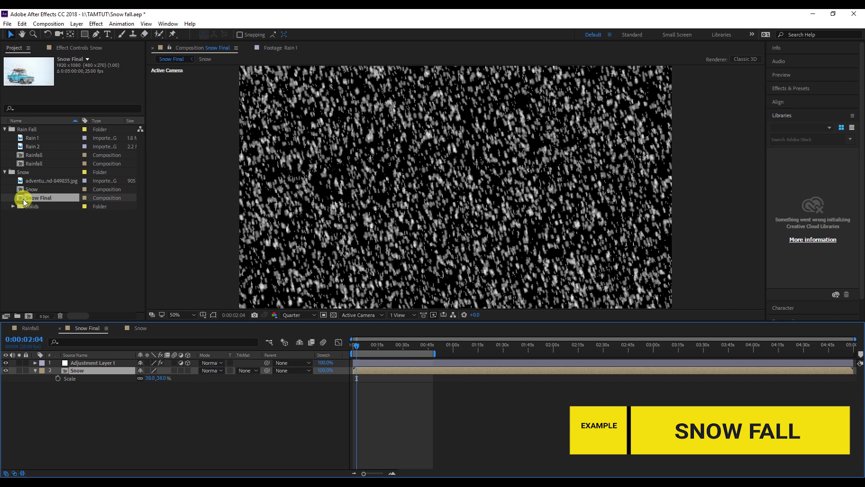
{"action": "left_click_drag", "start_coordinate": [356, 344], "coordinate": [348, 344]}
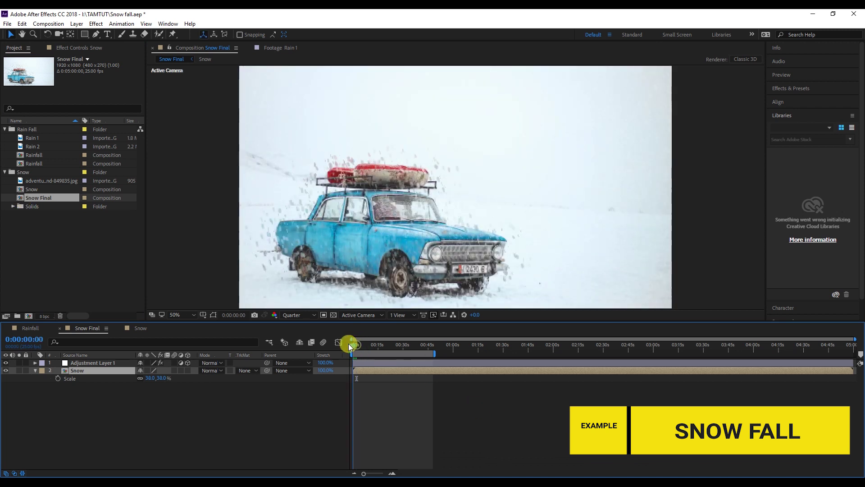
{"action": "left_click", "coordinate": [405, 431]}
{"action": "key", "text": "space"}
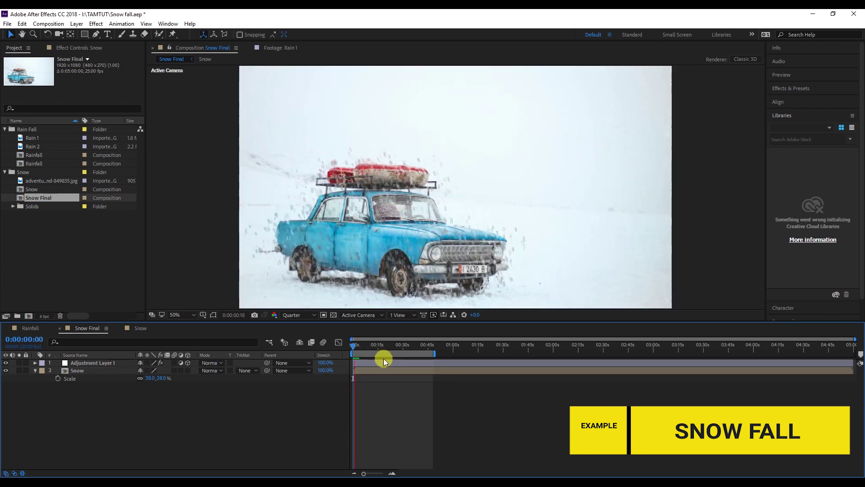
{"action": "left_click", "coordinate": [353, 344]}
{"action": "left_click_drag", "start_coordinate": [353, 344], "coordinate": [376, 356]}
- Select Adjustment Layer 1 and show its CC Snowfall settings in Effect Controls
{"action": "left_click", "coordinate": [376, 368]}
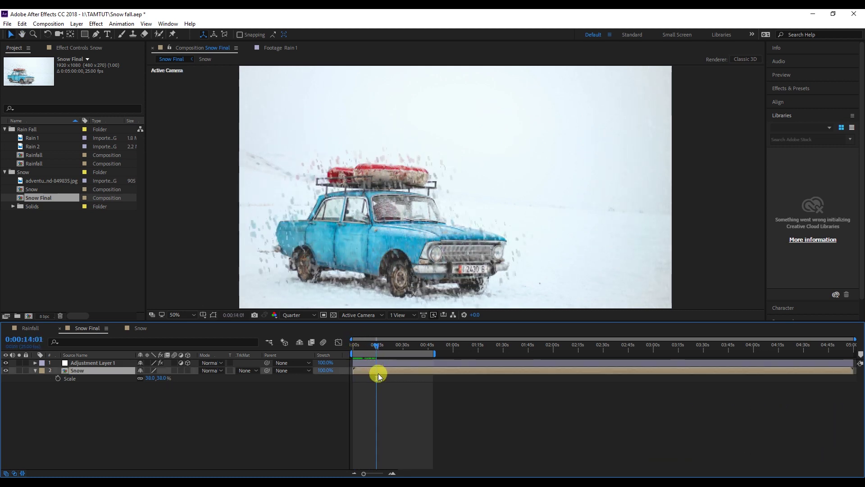
{"action": "left_click", "coordinate": [372, 362]}
{"action": "left_click", "coordinate": [68, 48]}
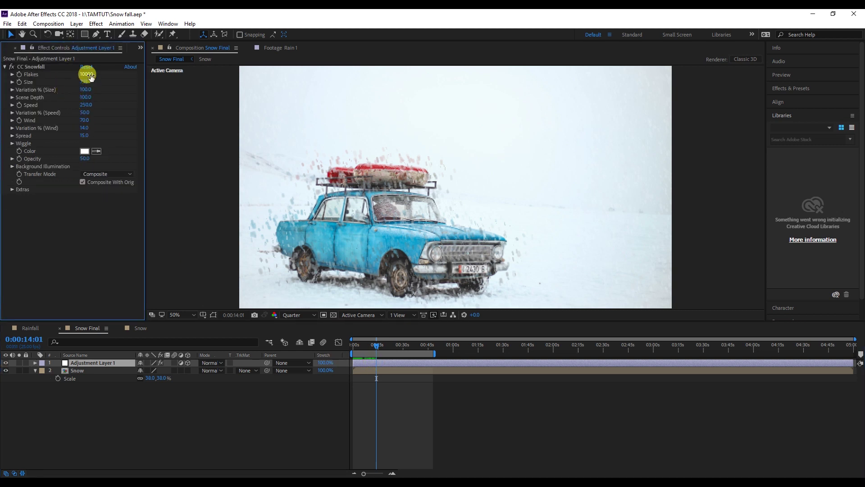
- Reduce flakes to 2300, raise snowfall speed to 327, and set transfer mode to Lighten
{"action": "left_click_drag", "start_coordinate": [85, 74], "coordinate": [44, 72]}
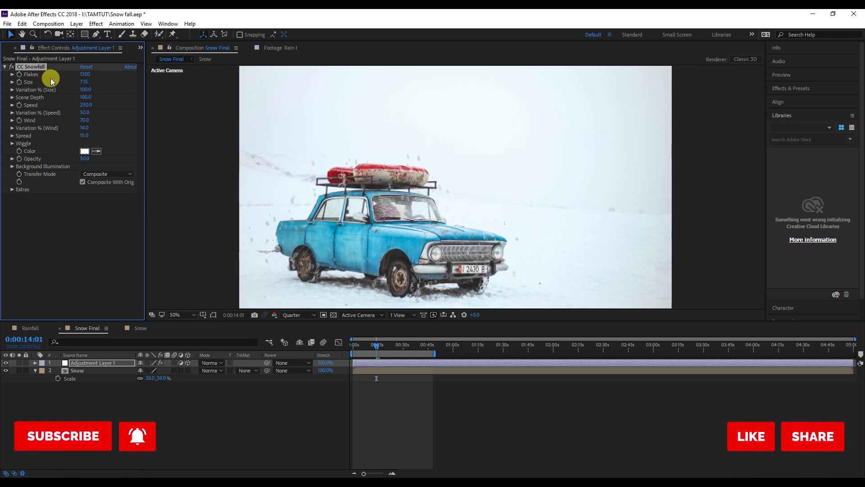
{"action": "key", "text": "space"}
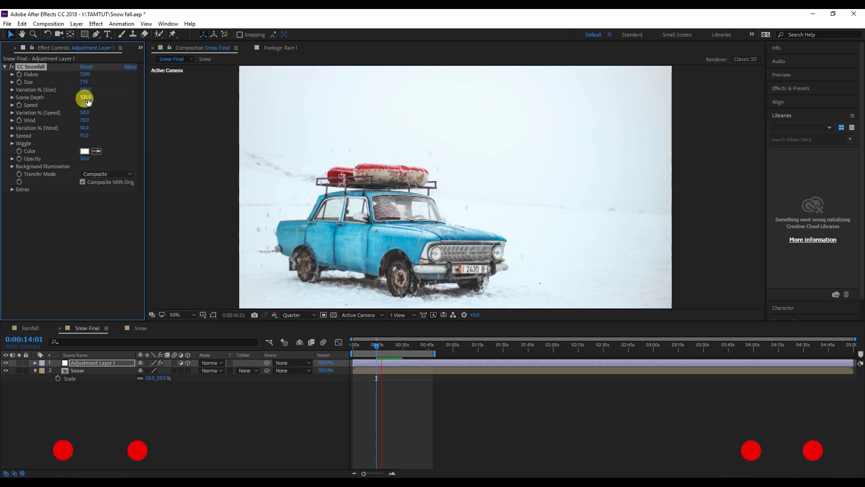
{"action": "left_click_drag", "start_coordinate": [116, 119], "coordinate": [131, 121]}
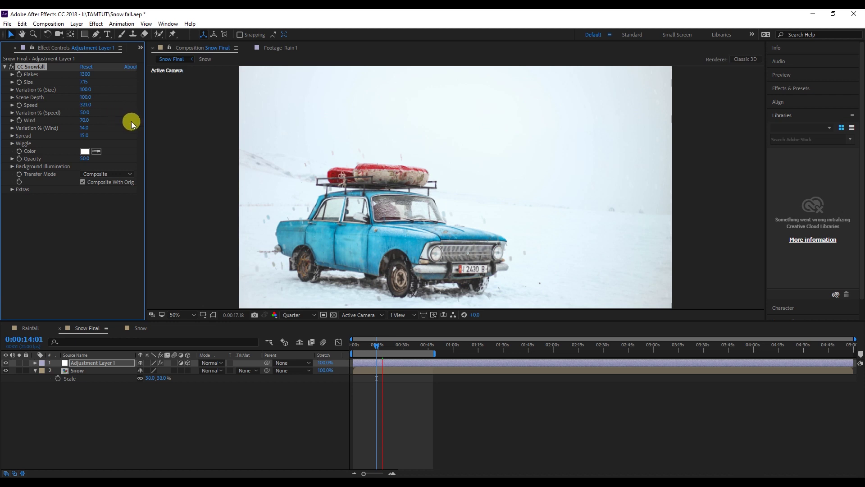
{"action": "key", "text": "space"}
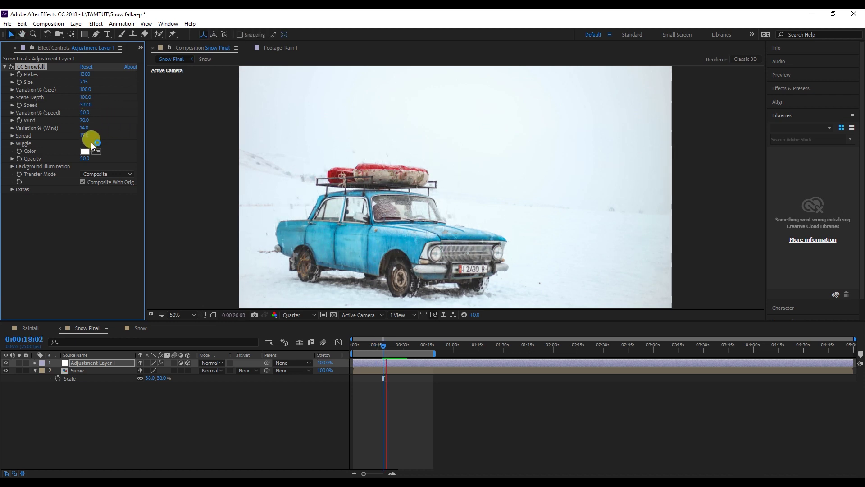
{"action": "left_click", "coordinate": [103, 173]}
{"action": "left_click", "coordinate": [109, 192]}
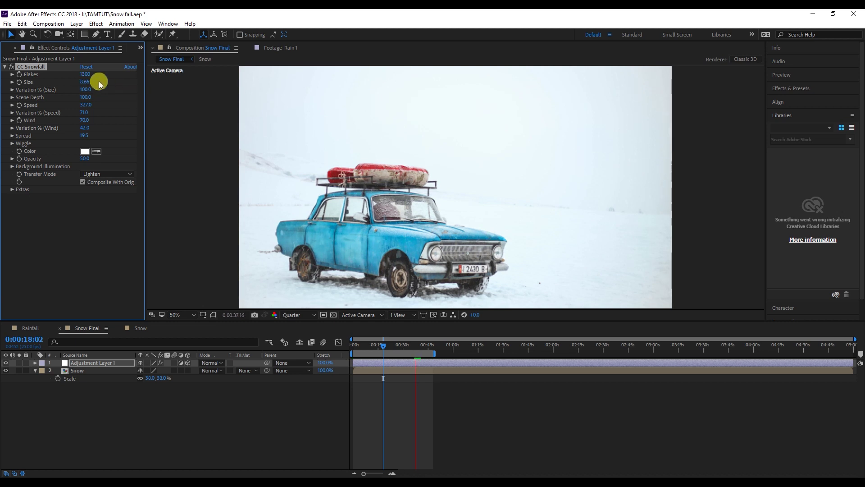
- Set flakes to 2200, keep Scene Depth at 100, and raise speed to 349
{"action": "left_click_drag", "start_coordinate": [86, 74], "coordinate": [101, 78]}
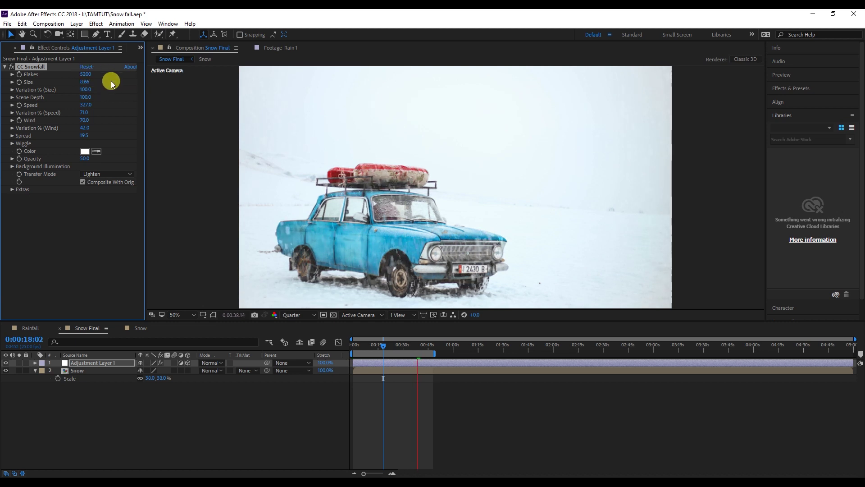
{"action": "left_click", "coordinate": [82, 75]}
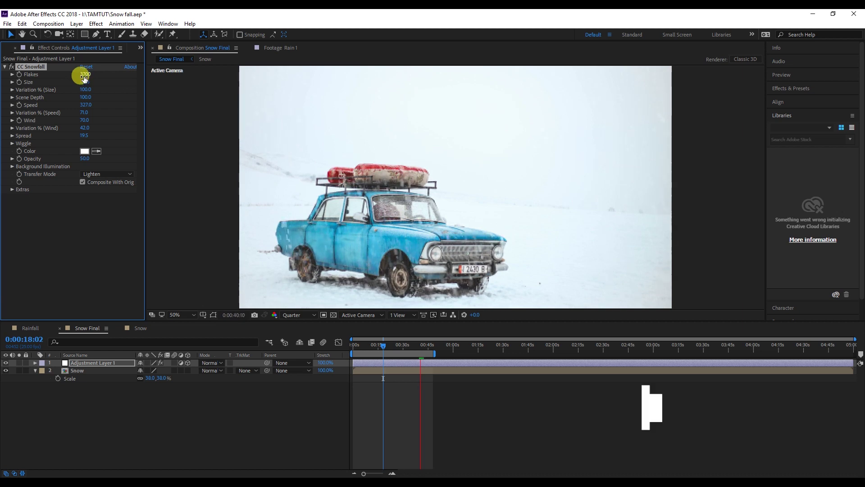
{"action": "left_click_drag", "start_coordinate": [83, 75], "coordinate": [78, 78]}
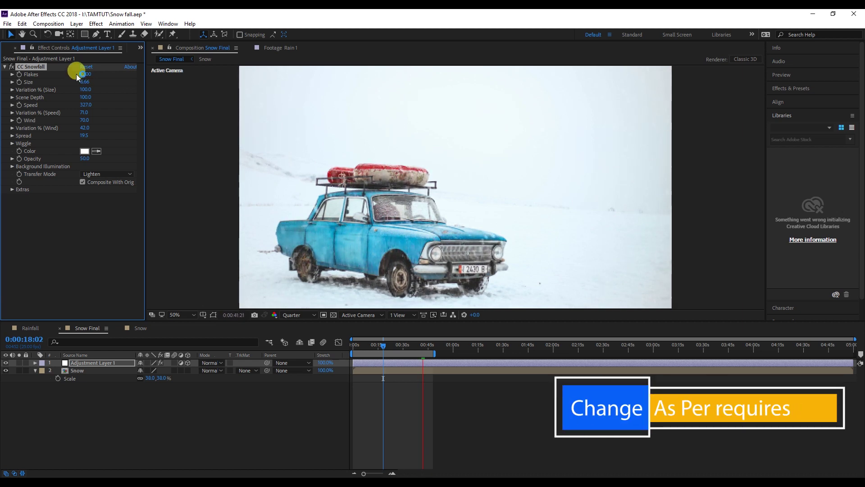
{"action": "left_click_drag", "start_coordinate": [106, 103], "coordinate": [119, 108]}
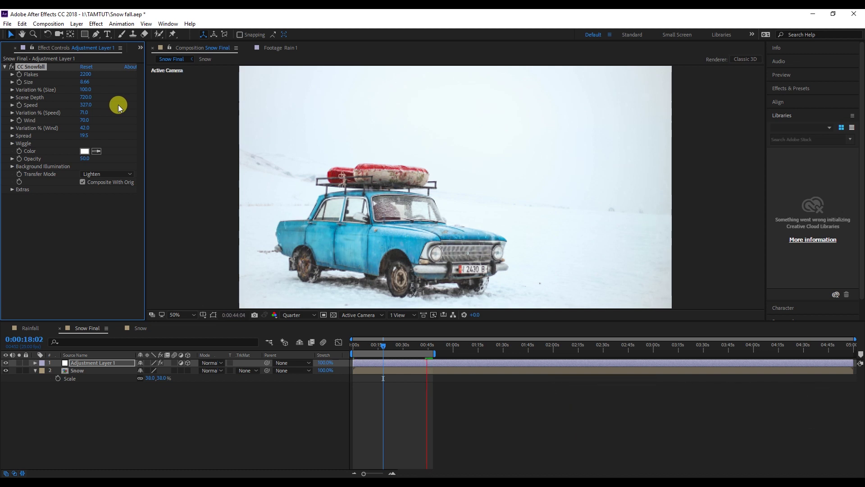
{"action": "left_click_drag", "start_coordinate": [83, 96], "coordinate": [75, 100]}
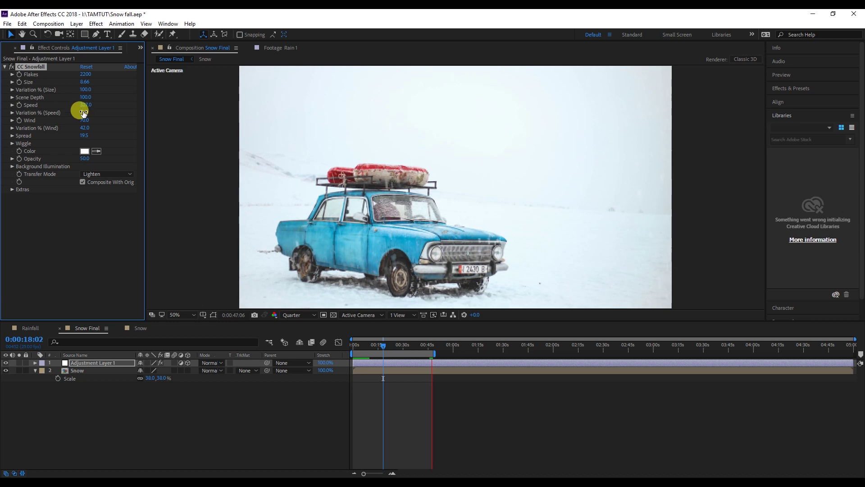
{"action": "left_click_drag", "start_coordinate": [83, 105], "coordinate": [93, 105]}
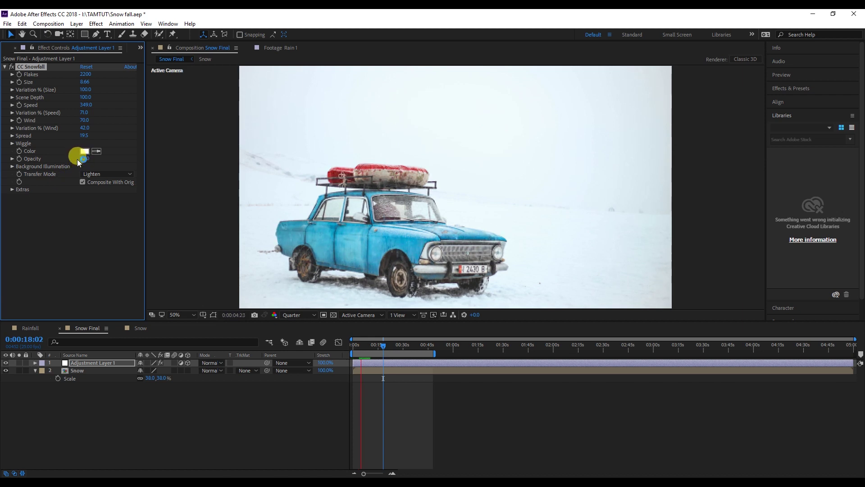
- Lower the snowflake opacity to 33 and preview the final snowfall from the start
{"action": "left_click", "coordinate": [440, 411]}
{"action": "left_click_drag", "start_coordinate": [382, 345], "coordinate": [348, 345]}
{"action": "key", "text": "space"}
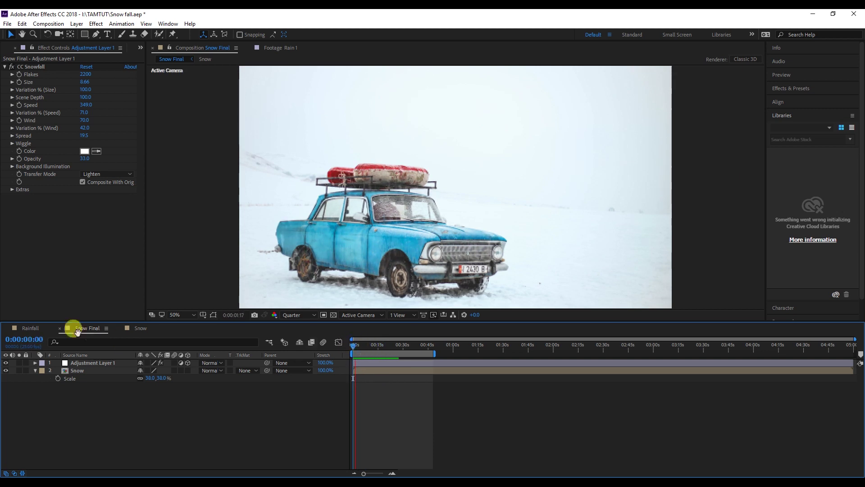
- Preview the rain in Rainfall and briefly view Adjustment Layer 4 in its Layer panel
{"action": "left_click", "coordinate": [31, 327]}
{"action": "key", "text": "space"}
{"action": "left_click_drag", "start_coordinate": [360, 344], "coordinate": [428, 369]}
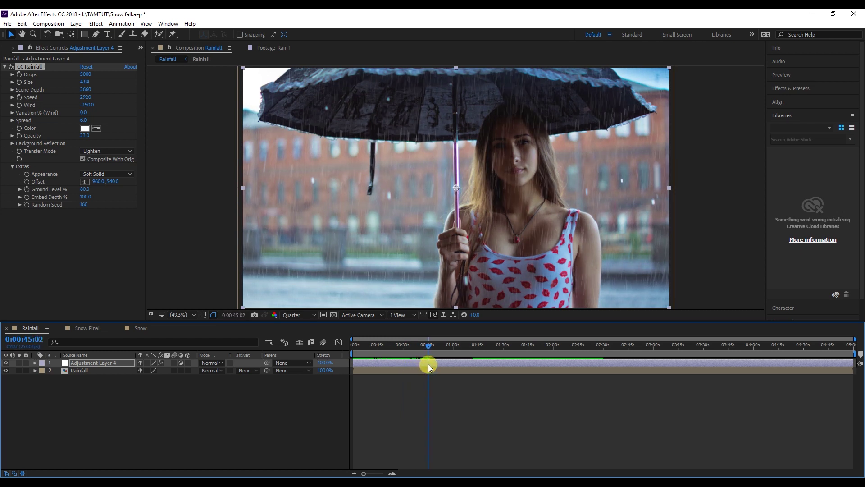
{"action": "double_click", "coordinate": [428, 364]}
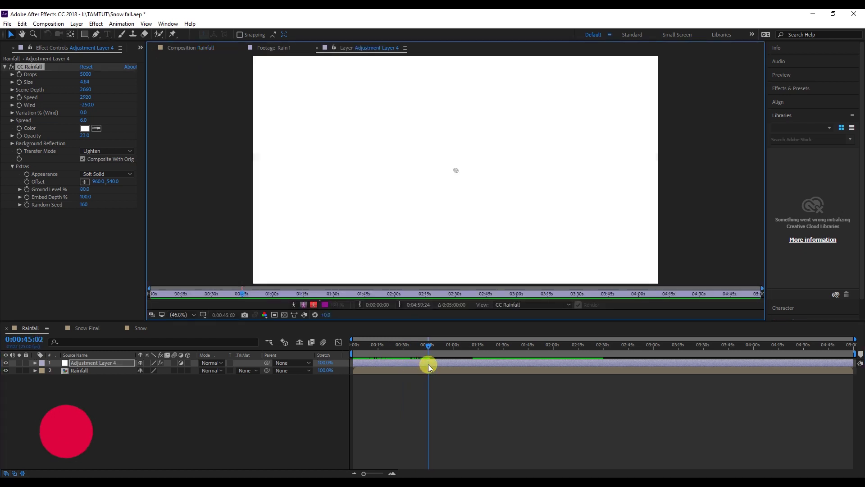
{"action": "left_click", "coordinate": [203, 47]}
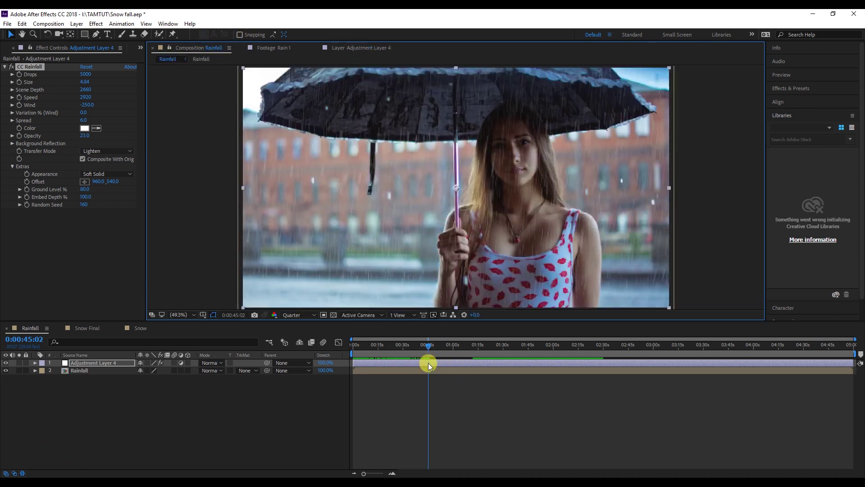
- Set the Rainfall work area from 0:00:05:17 to 0:00:45:02, then scrub to 0:00:09:11
{"action": "key", "text": "n"}
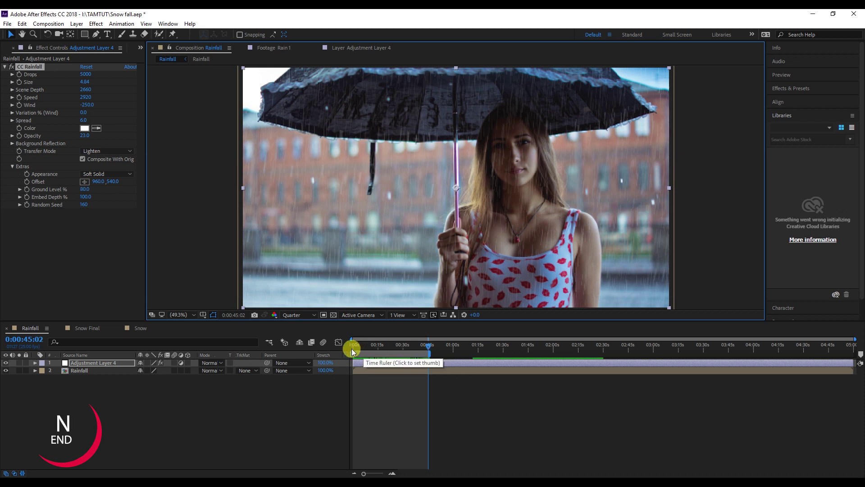
{"action": "left_click", "coordinate": [363, 345]}
{"action": "key", "text": "b"}
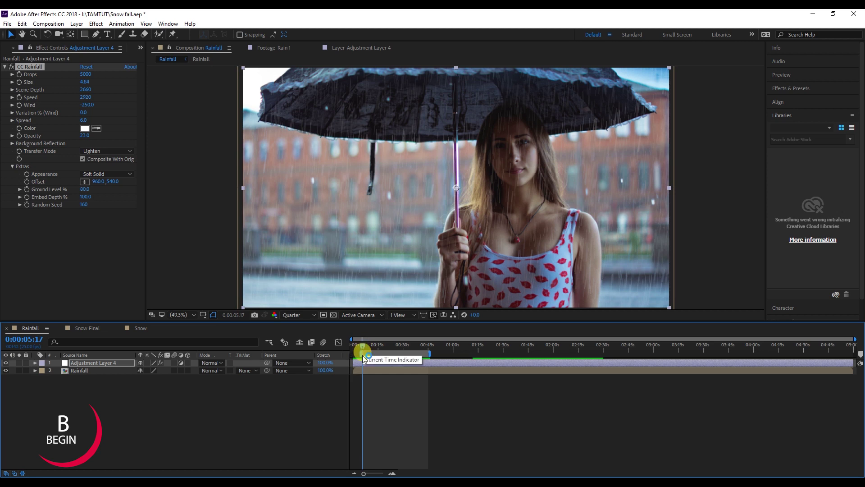
{"action": "left_click_drag", "start_coordinate": [354, 354], "coordinate": [410, 361]}
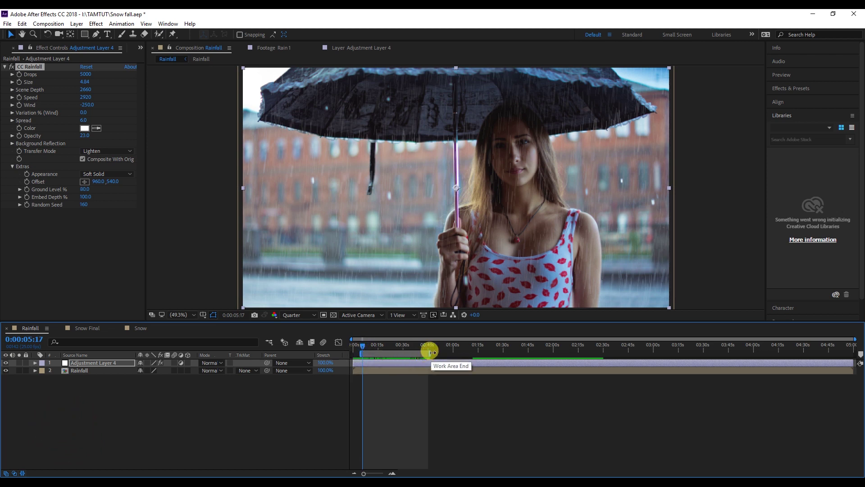
{"action": "left_click_drag", "start_coordinate": [364, 350], "coordinate": [363, 351]}
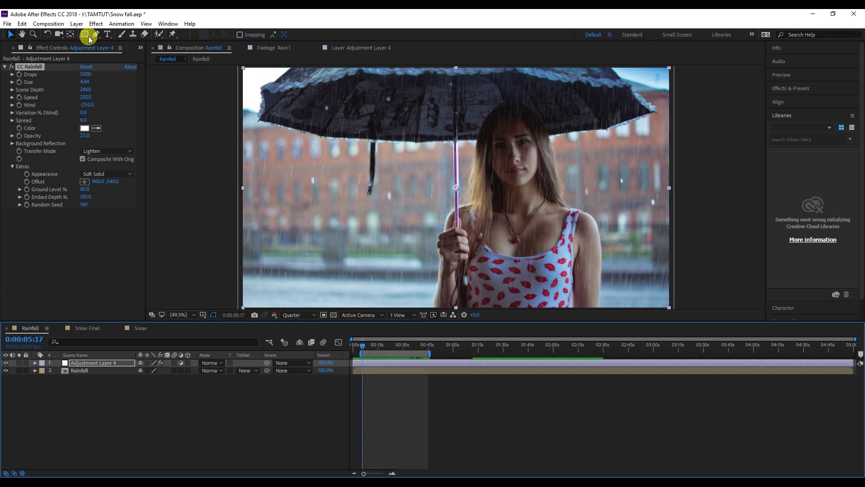
{"action": "left_click", "coordinate": [63, 25]}
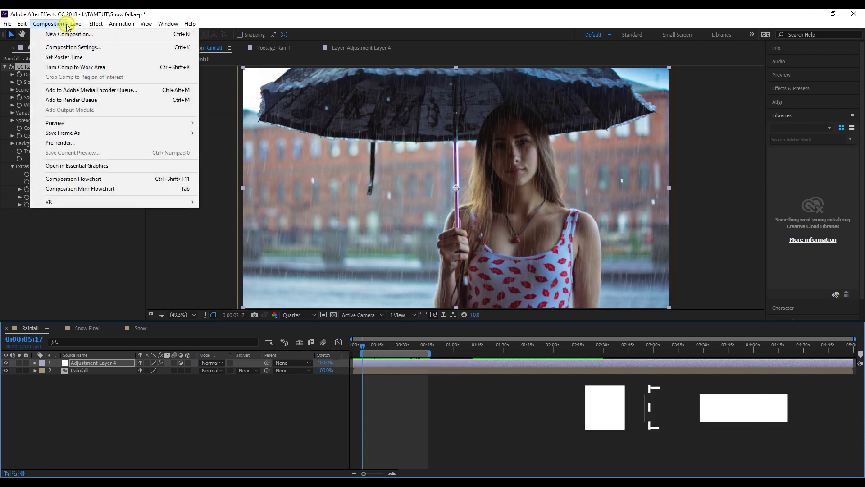
- Queue the Rainfall composition and set its output module to PNG Sequence with RGB + Alpha channels
{"action": "left_click", "coordinate": [87, 100]}
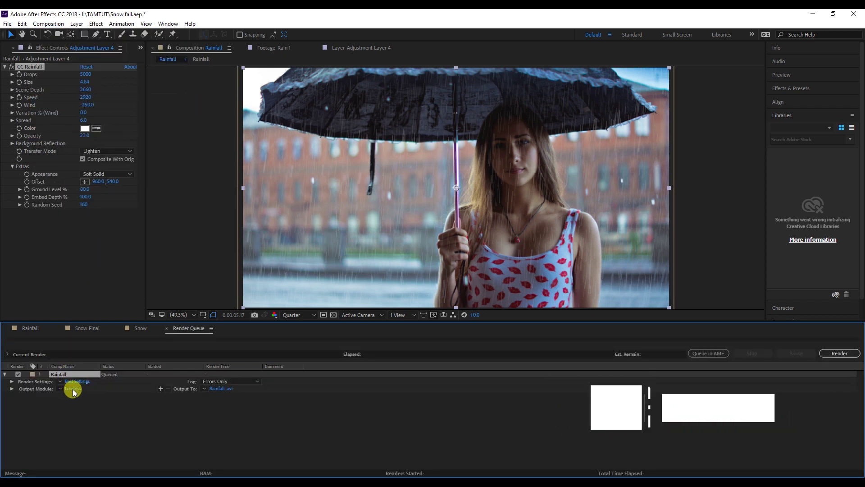
{"action": "left_click", "coordinate": [72, 389]}
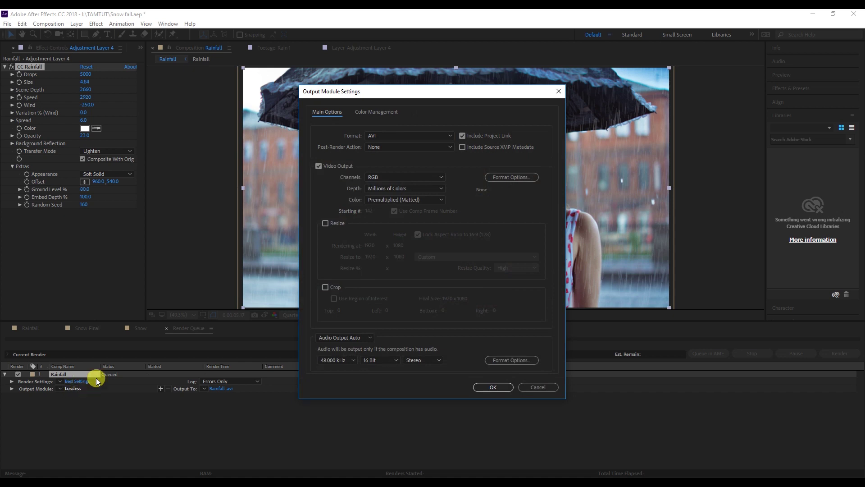
{"action": "left_click", "coordinate": [415, 135]}
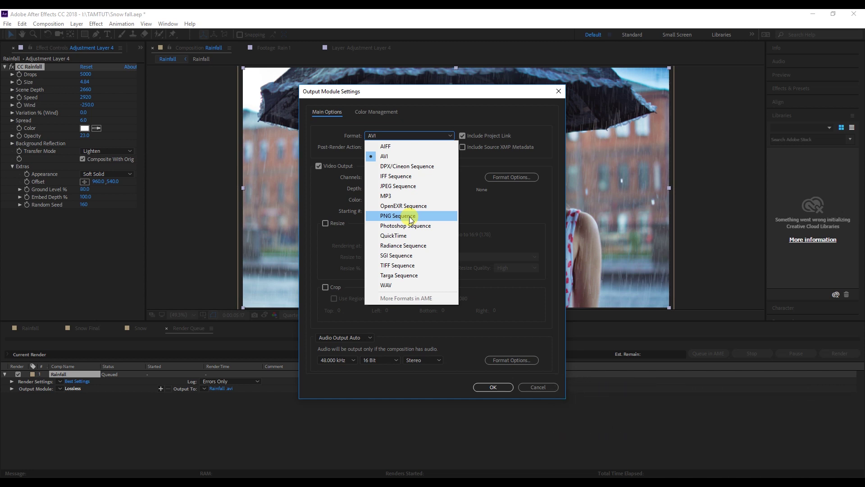
{"action": "left_click", "coordinate": [410, 217]}
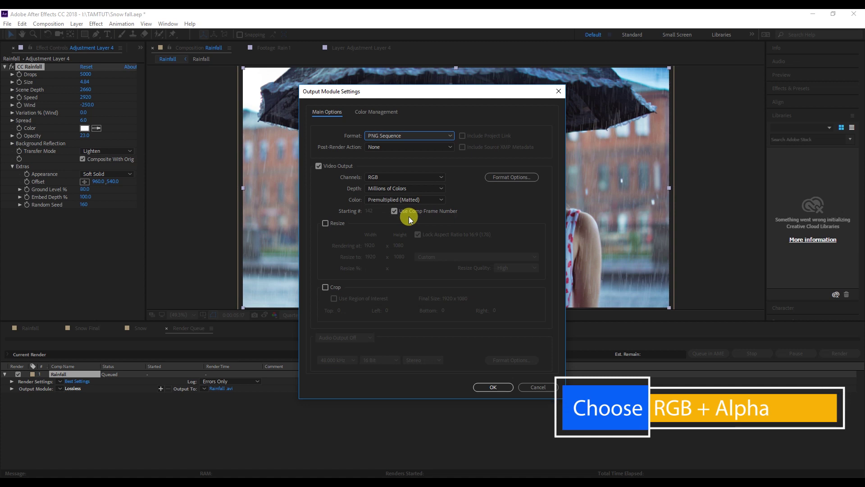
{"action": "left_click", "coordinate": [405, 177]}
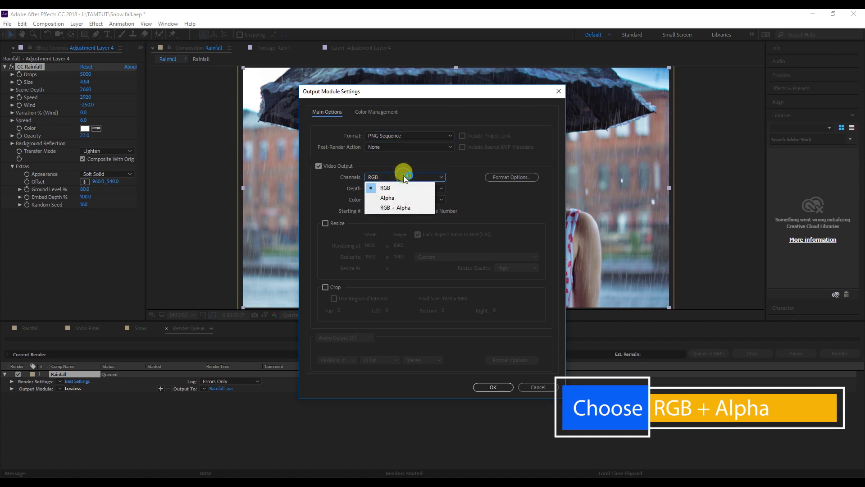
{"action": "left_click", "coordinate": [404, 207]}
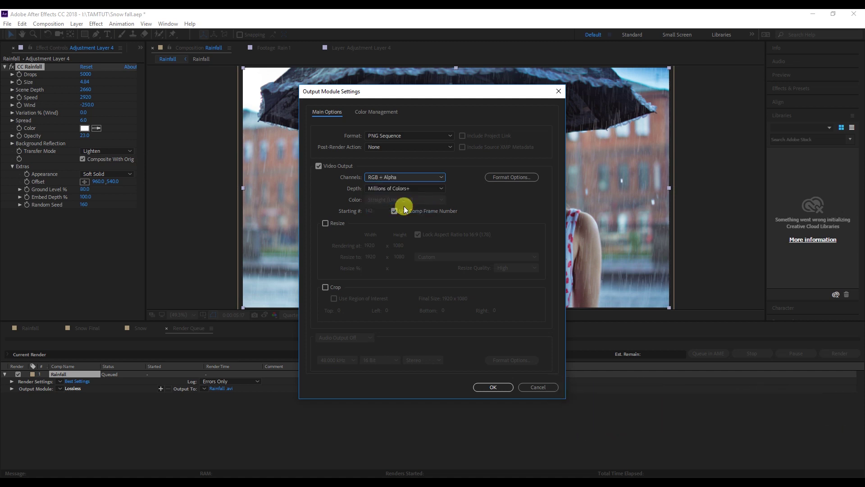
{"action": "left_click", "coordinate": [489, 387]}
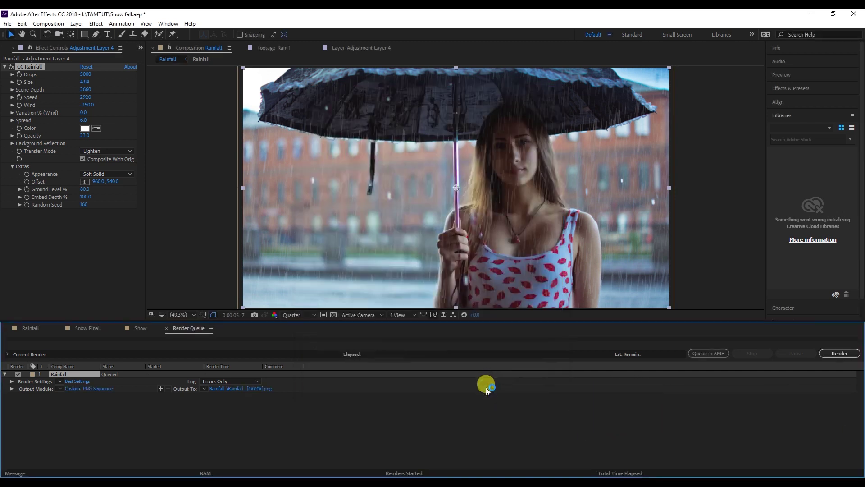
- Keep Rainfall_[#####].png as the output name in a Rainfall subfolder and start the render
{"action": "left_click", "coordinate": [254, 388]}
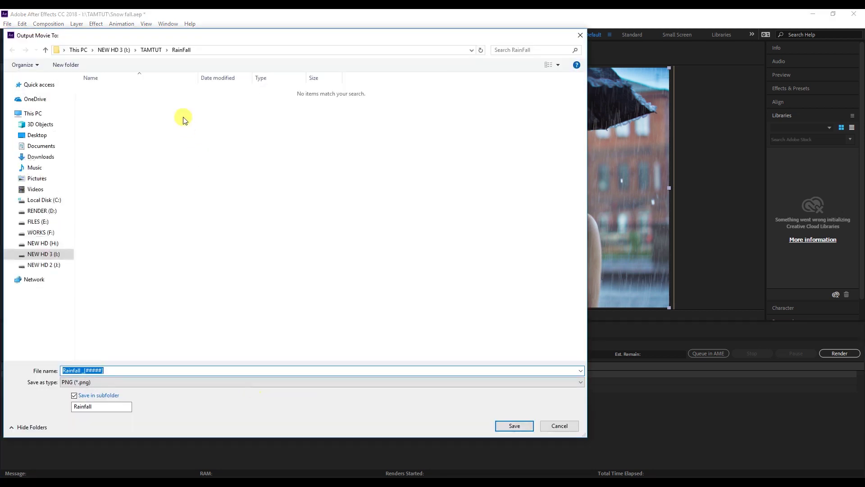
{"action": "left_click", "coordinate": [509, 425]}
{"action": "left_click", "coordinate": [830, 356]}
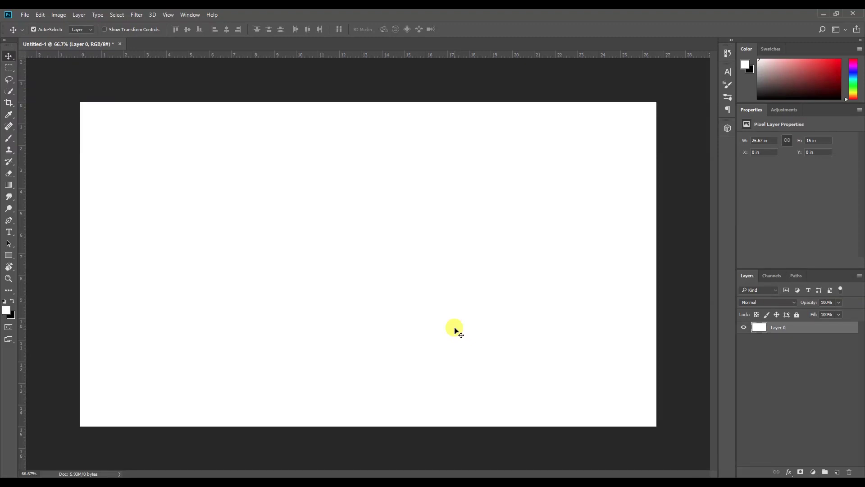
- Open the first Rainfall frame with Image Sequence ticked, keeping the frame rate at 30 fps
{"action": "left_click", "coordinate": [24, 15]}
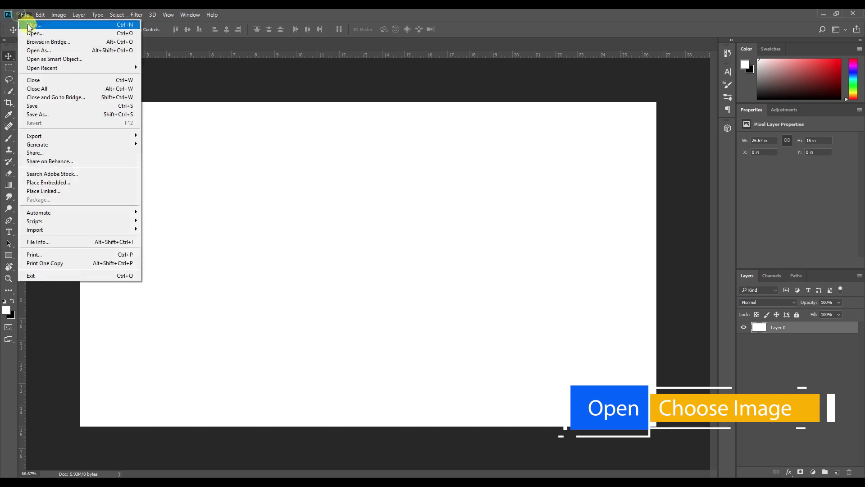
{"action": "left_click", "coordinate": [35, 34]}
{"action": "left_click", "coordinate": [96, 74]}
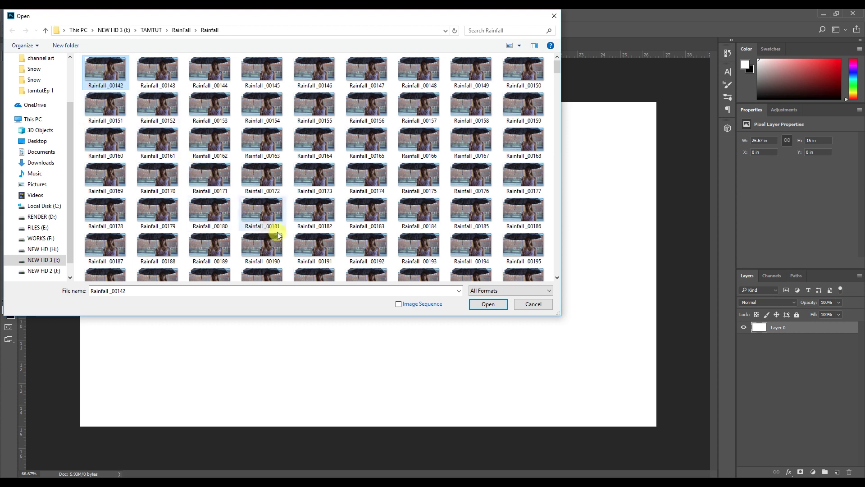
{"action": "left_click", "coordinate": [402, 304]}
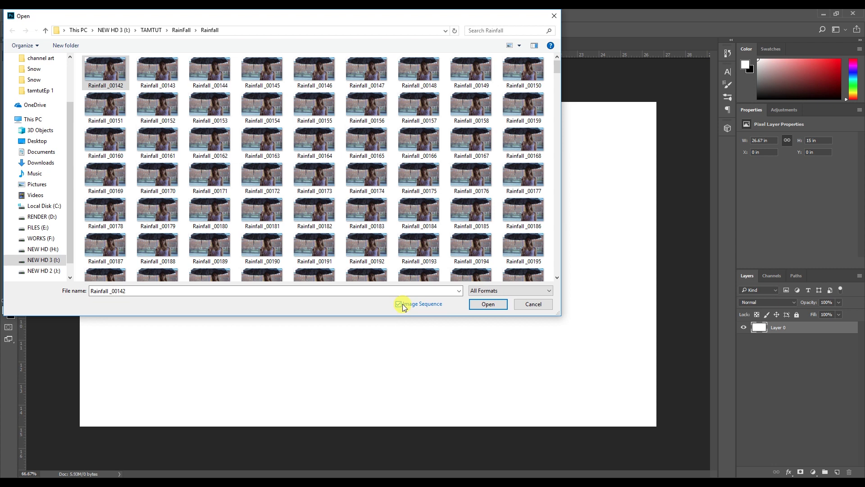
{"action": "left_click", "coordinate": [473, 302]}
{"action": "left_click", "coordinate": [477, 306]}
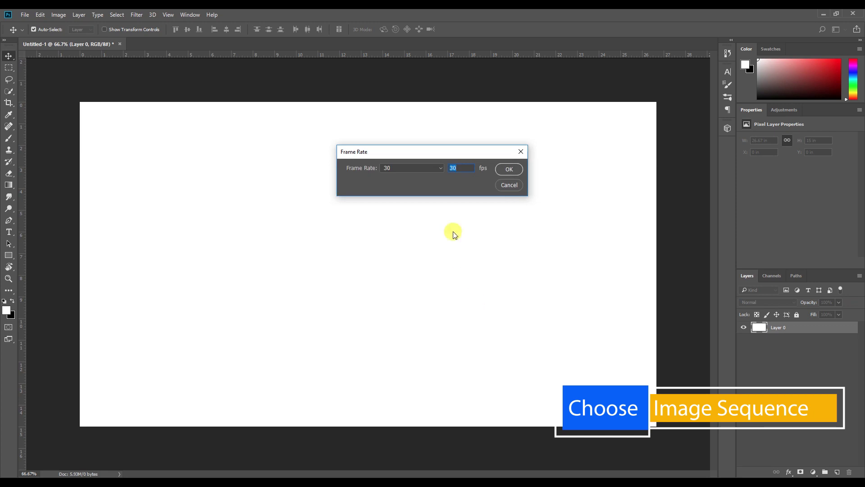
{"action": "left_click", "coordinate": [439, 169]}
{"action": "left_click", "coordinate": [439, 170]}
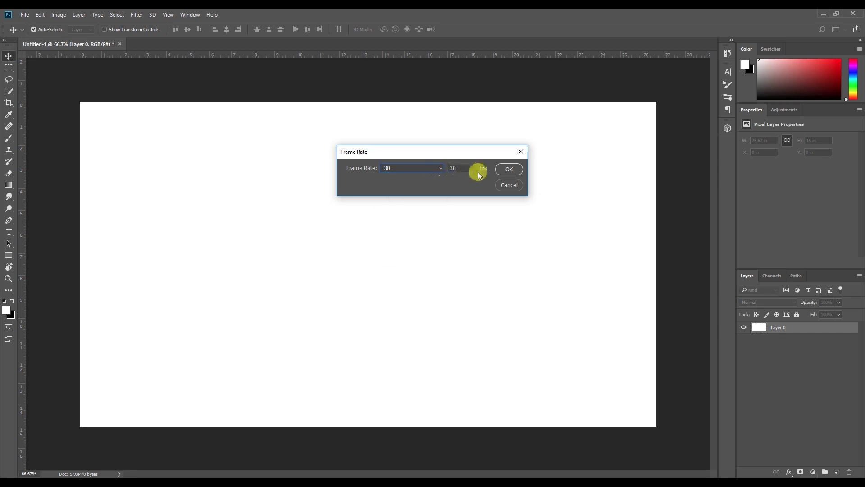
{"action": "left_click", "coordinate": [498, 171]}
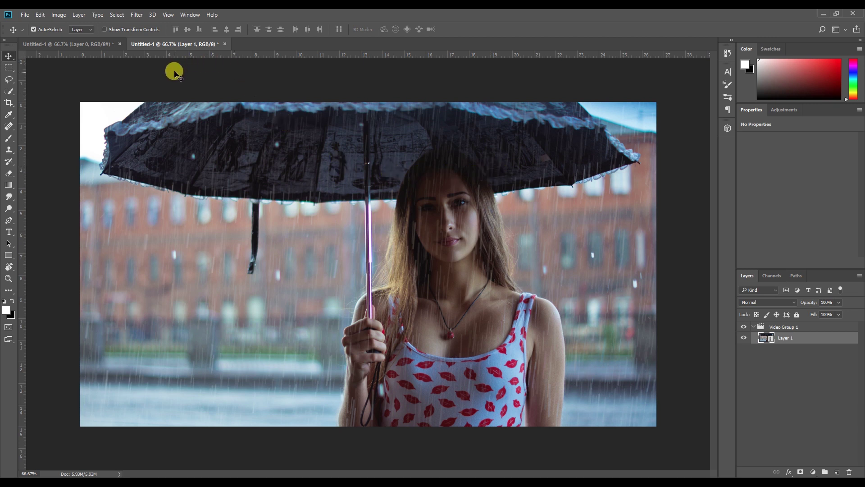
{"action": "left_click", "coordinate": [187, 14]}
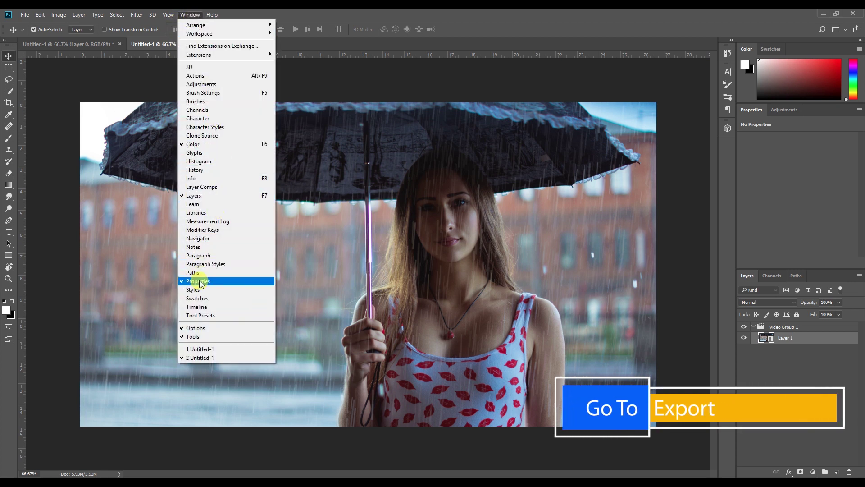
- Show the Timeline, scrub ahead, and trim Layer 1's rain clip to about two seconds
{"action": "left_click", "coordinate": [209, 306]}
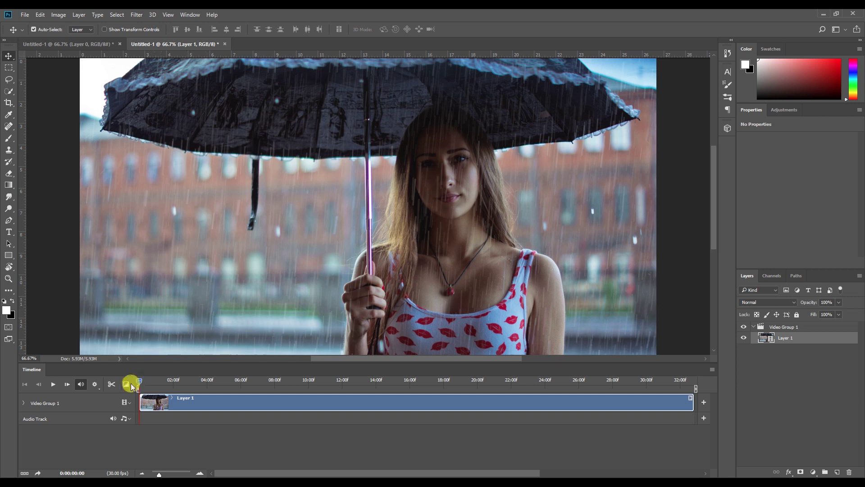
{"action": "left_click_drag", "start_coordinate": [139, 383], "coordinate": [172, 385]}
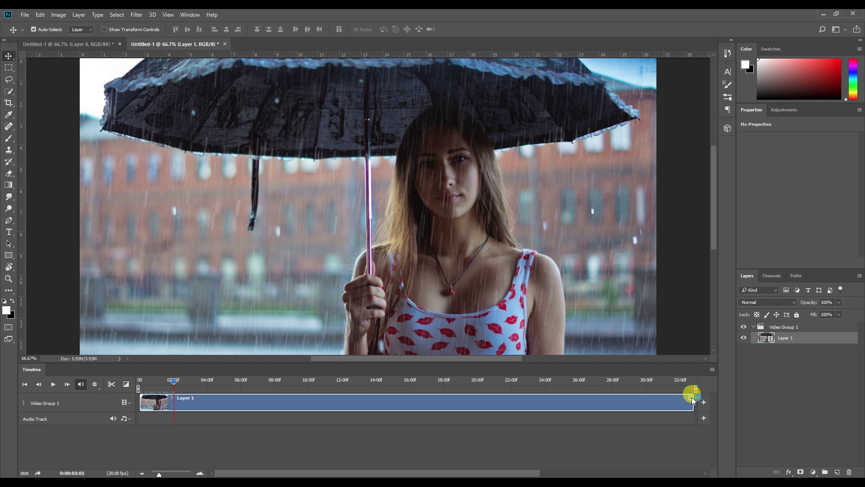
{"action": "mouse_move", "coordinate": [692, 398]}
{"action": "left_mouse_down"}
{"action": "mouse_move", "coordinate": [240, 387]}
{"action": "mouse_move", "coordinate": [176, 400]}
{"action": "left_mouse_up"}
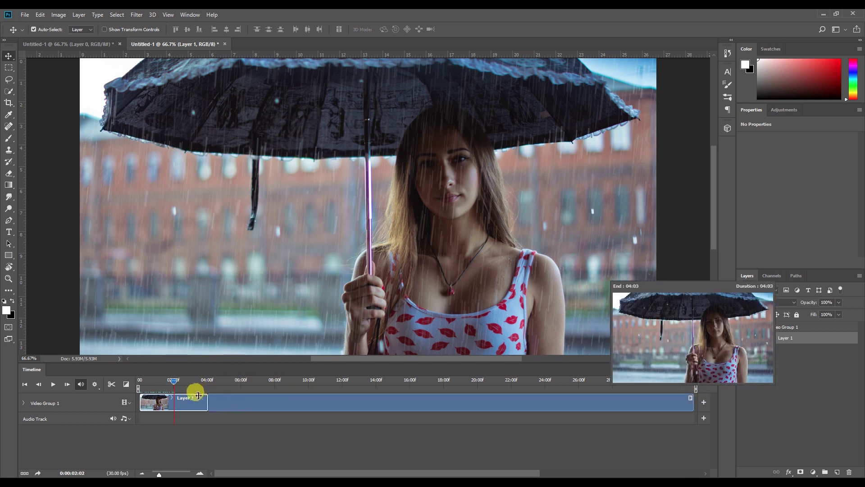
{"action": "left_click_drag", "start_coordinate": [175, 400], "coordinate": [171, 399]}
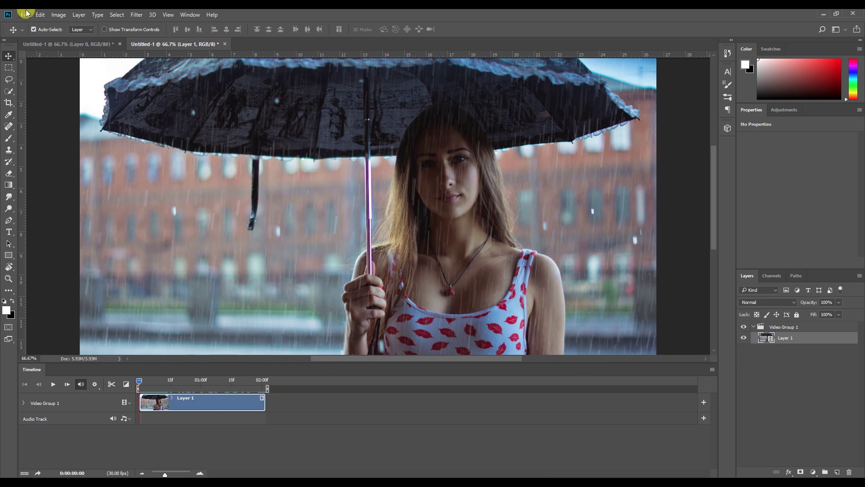
{"action": "left_click", "coordinate": [38, 14]}
- Export the clip via Save for Web (Legacy) at width 1280 as a GIF named Rainfall
{"action": "mouse_move", "coordinate": [25, 14]}
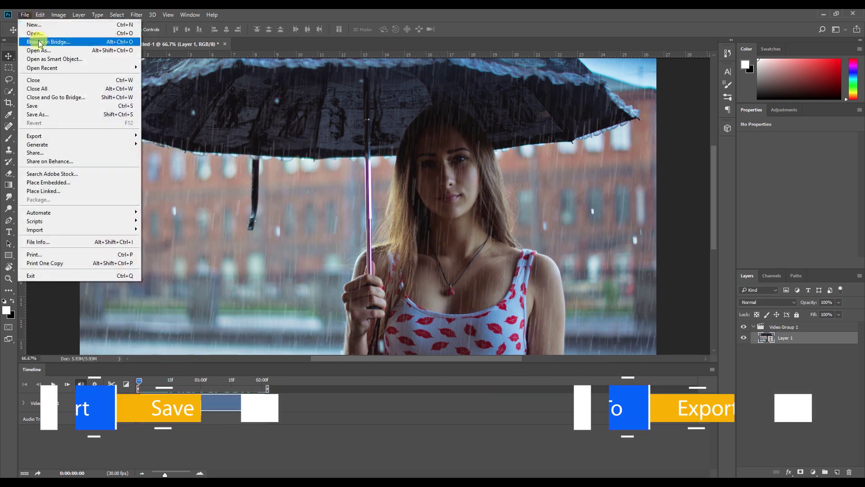
{"action": "mouse_move", "coordinate": [72, 136]}
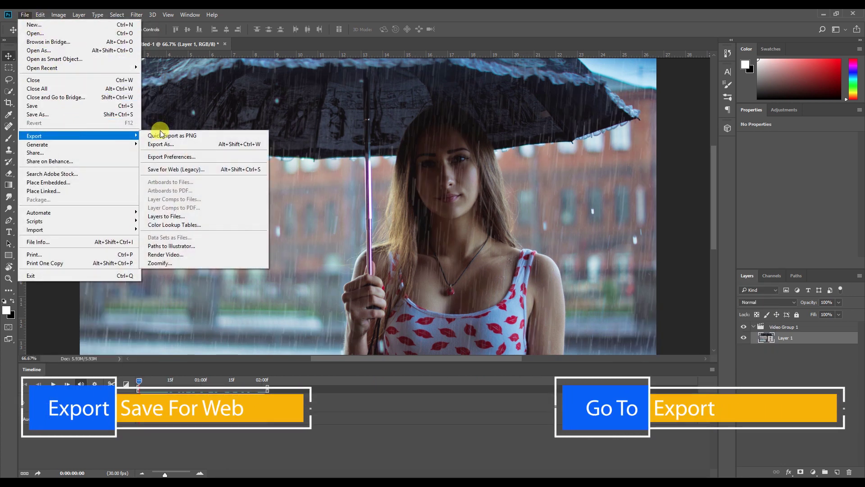
{"action": "left_click", "coordinate": [173, 170]}
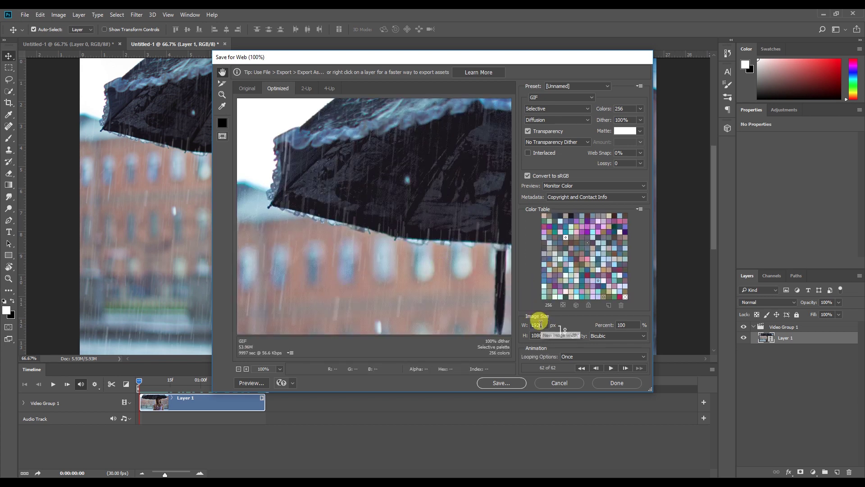
{"action": "left_click_drag", "start_coordinate": [546, 325], "coordinate": [526, 325]}
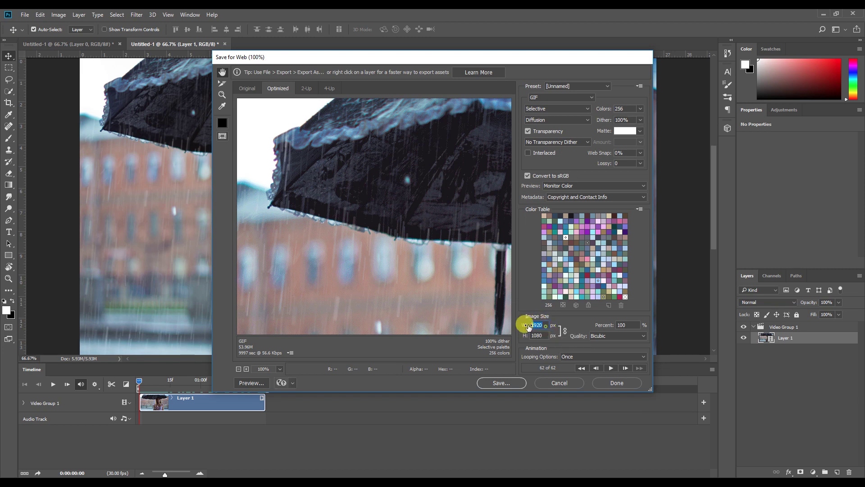
{"action": "type", "text": "1"}
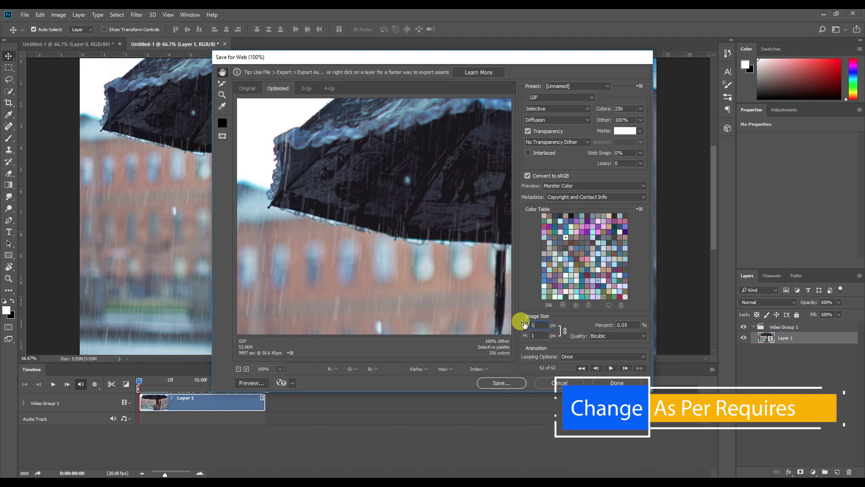
{"action": "type", "text": "280"}
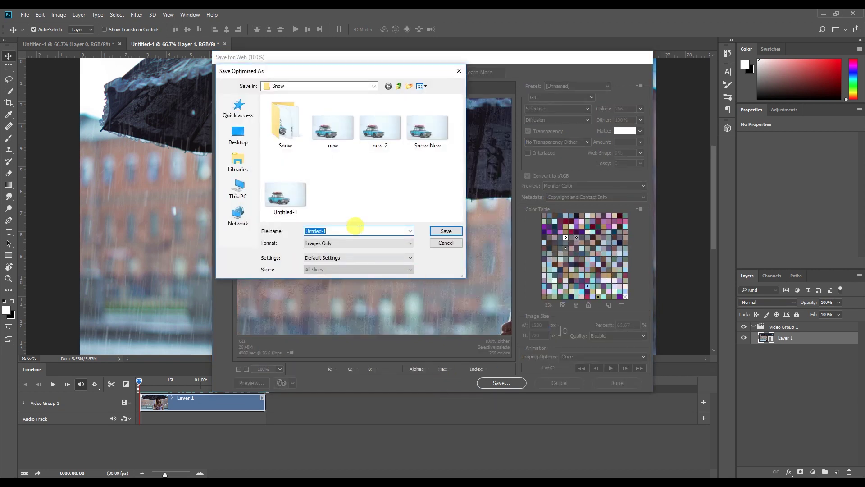
{"action": "type", "text": "Rainfall"}
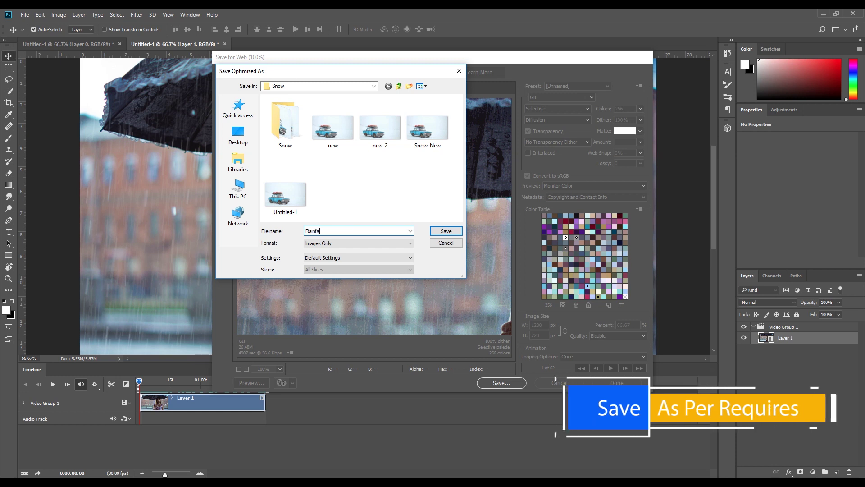
{"action": "left_click", "coordinate": [447, 232]}
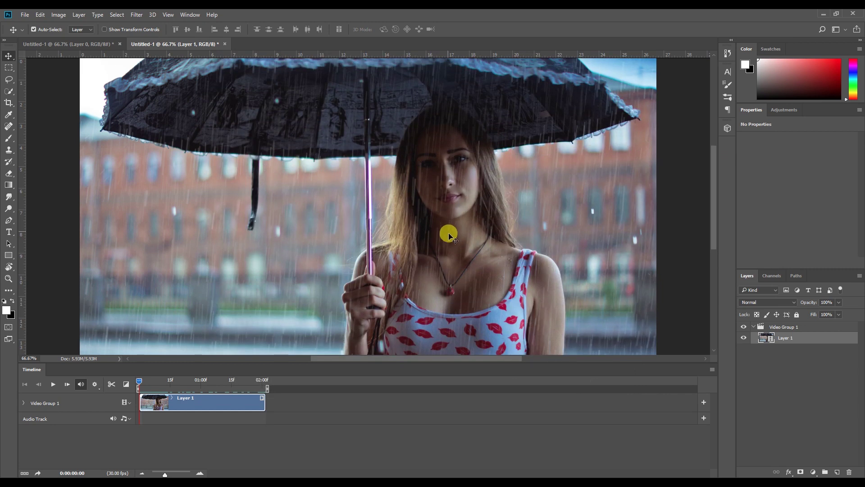
- Close the video Timeline panel from its panel menu
{"action": "left_click", "coordinate": [712, 369]}
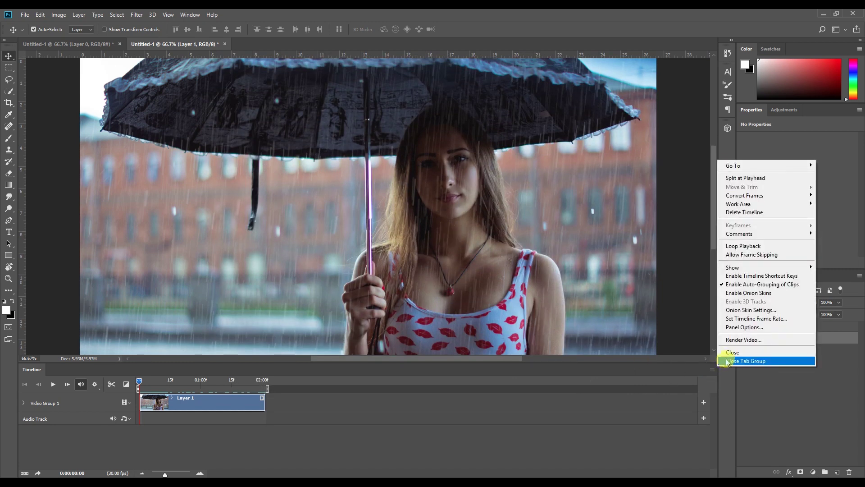
{"action": "left_click", "coordinate": [724, 353]}
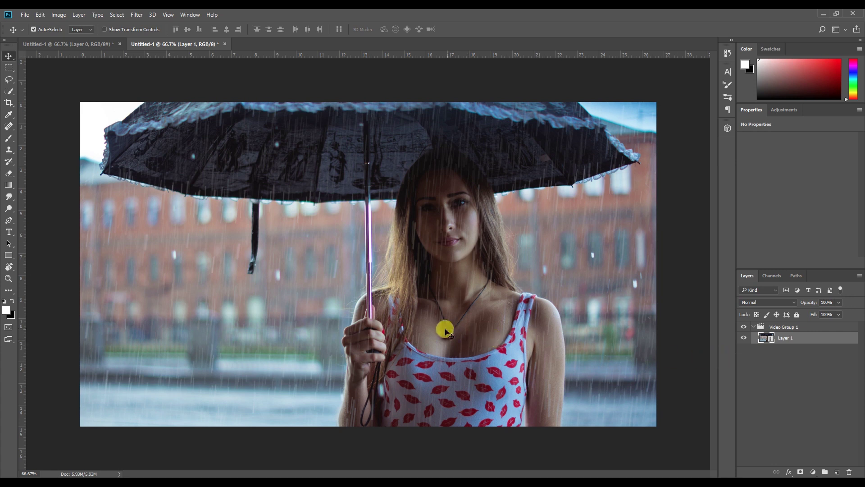